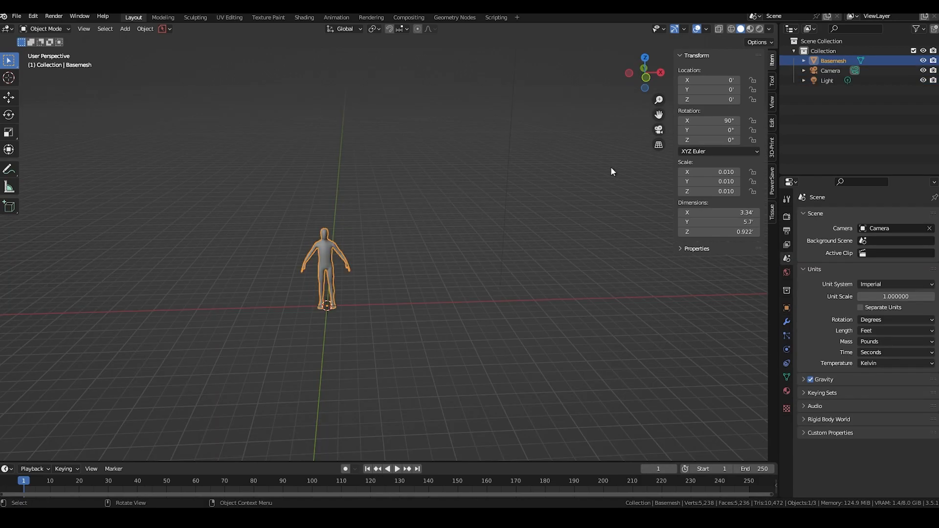
# - Delete the base mesh, camera and light from the scene
pyautogui.scroll(-4, 438, 299)
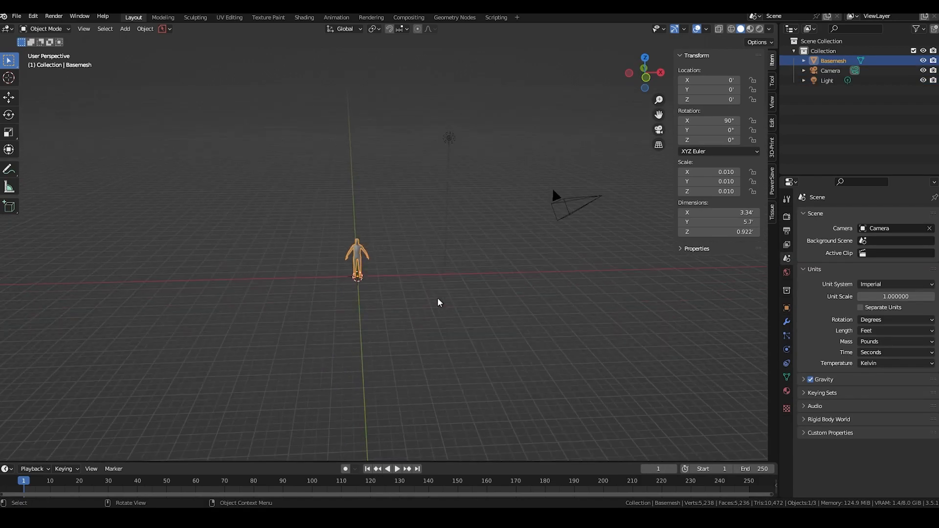
pyautogui.moveTo(587, 129); pyautogui.dragTo(327, 351)
pyautogui.press('x')
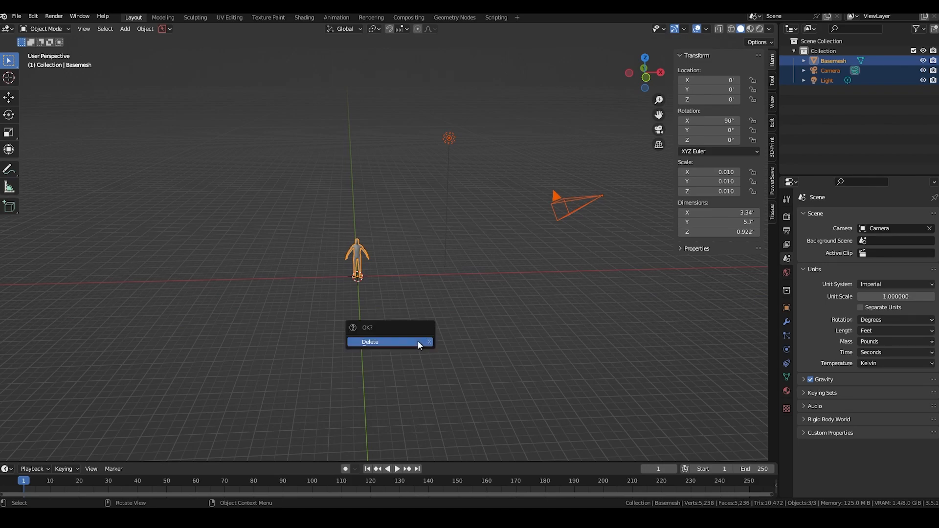
pyautogui.click(418, 341)
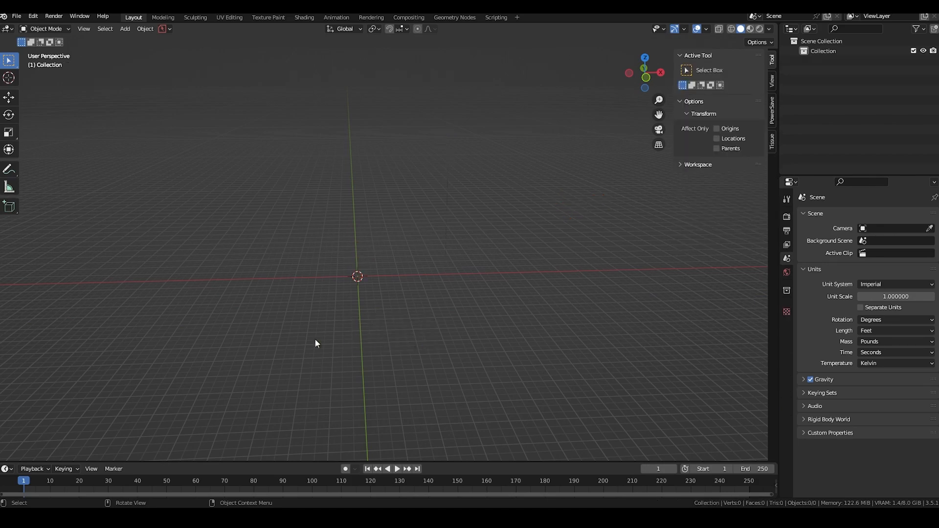
# - Add a plane mesh at the origin, working from the top view
pyautogui.click(645, 56)
pyautogui.scroll(4, 349, 254)
pyautogui.keyDown('shift'); pyautogui.moveTo(345, 254); pyautogui.dragTo(440, 242, button='middle'); pyautogui.keyUp('shift')
pyautogui.scroll(4, 443, 242)
pyautogui.hotkey('shift', 'a')
pyautogui.moveTo(463, 243)
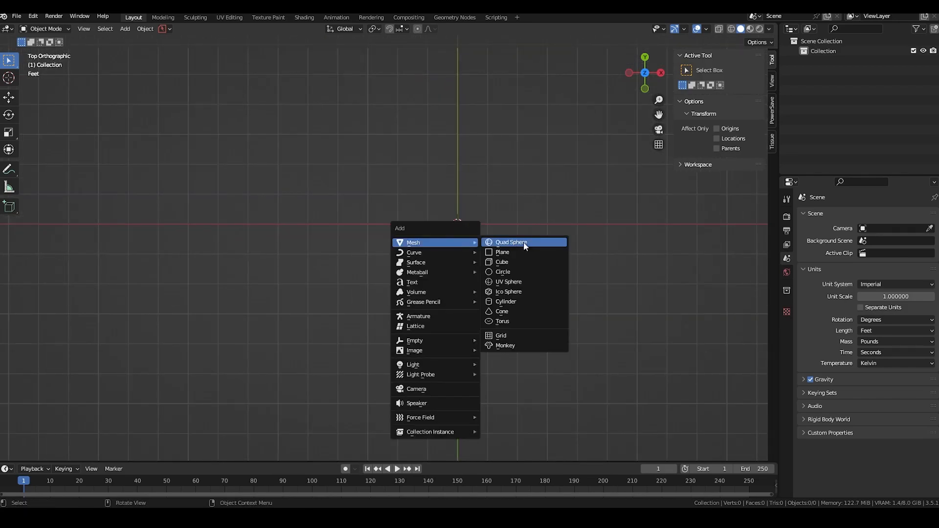
pyautogui.click(515, 251)
pyautogui.scroll(3, 504, 235)
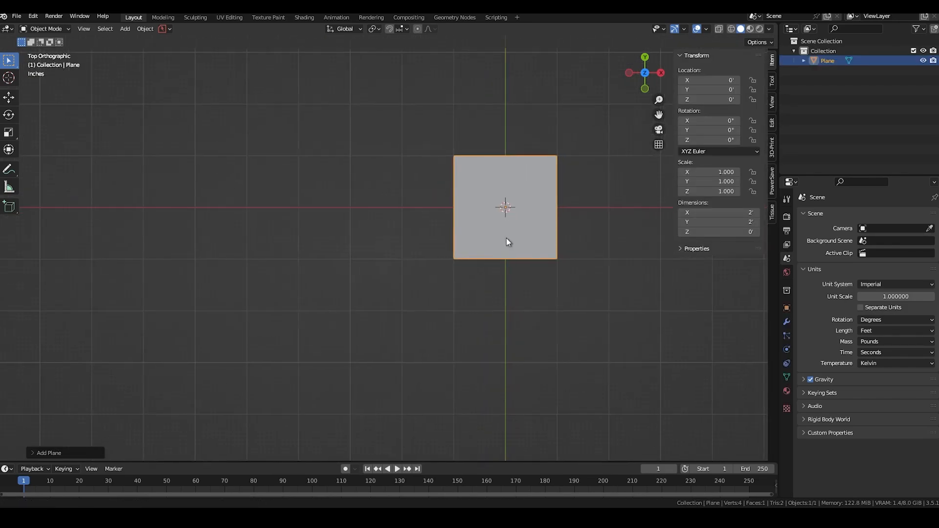
pyautogui.keyDown('shift'); pyautogui.moveTo(509, 237); pyautogui.dragTo(403, 257, button='middle'); pyautogui.keyUp('shift')
# - Vertex-bevel the plane's four corners by about 0.7 ft with 2 segments
pyautogui.press('Tab')
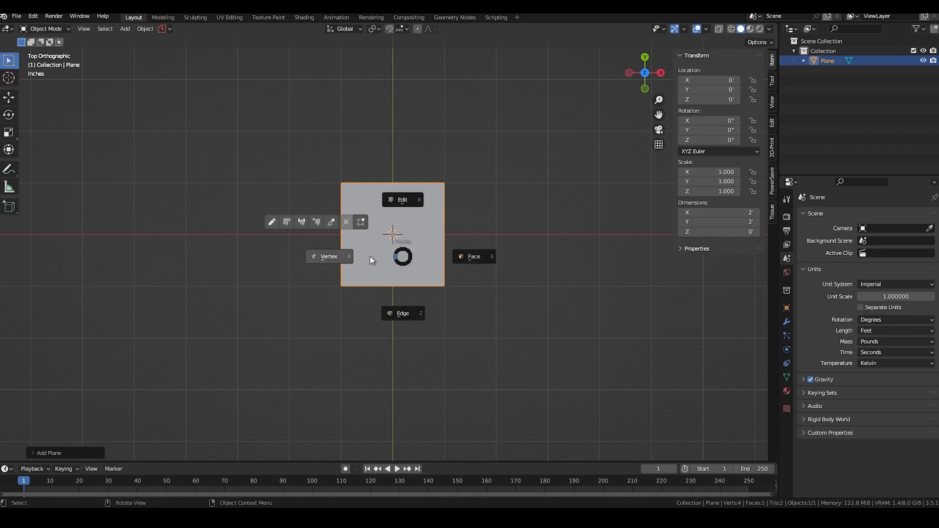
pyautogui.click(317, 258)
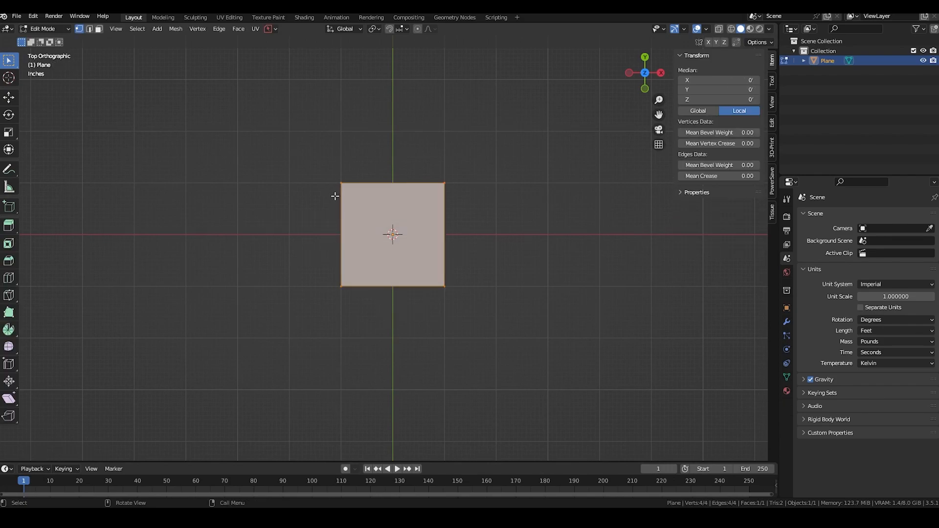
pyautogui.hotkey('ctrl', 'shift', 'b')
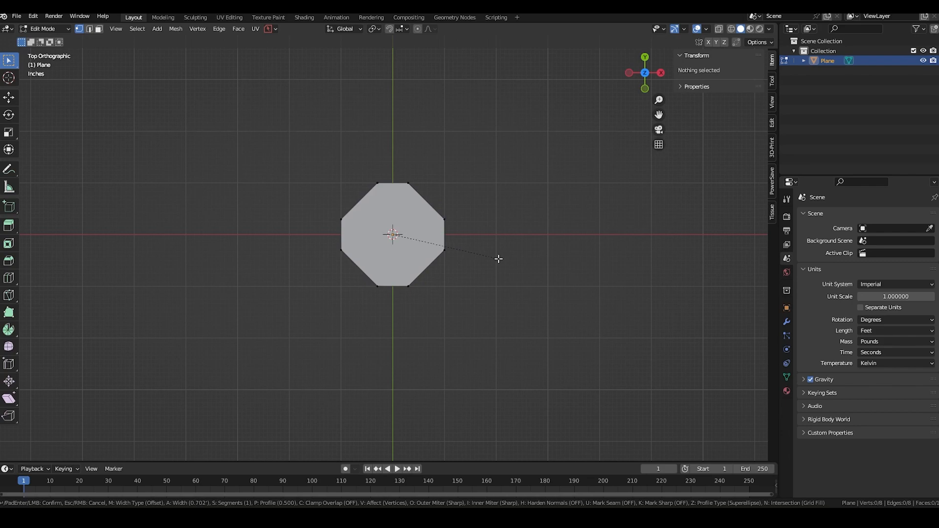
pyautogui.click(498, 259)
pyautogui.click(69, 450)
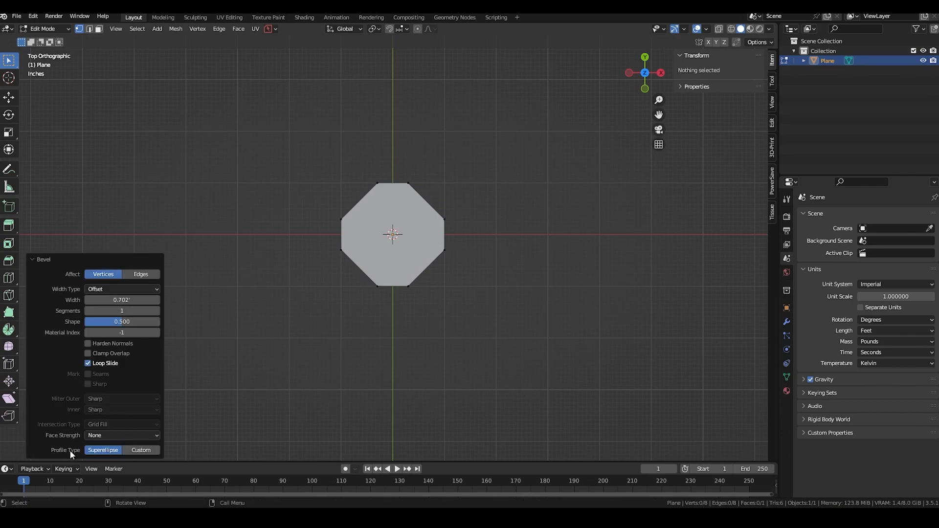
pyautogui.click(157, 311)
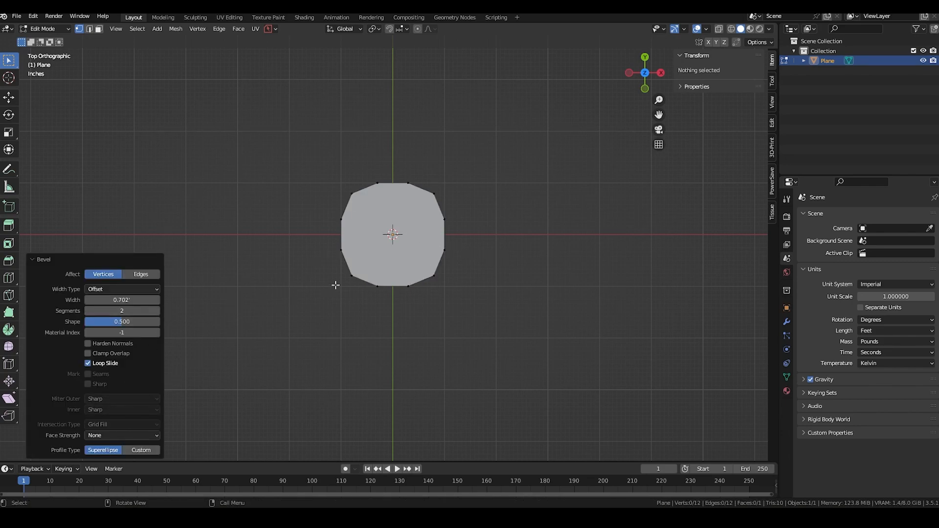
# - Scale the middle vertices of the four bevelled corners outward together by about 1.6
pyautogui.keyDown('shift'); pyautogui.click(352, 193); pyautogui.keyUp('shift')
pyautogui.keyDown('shift'); pyautogui.click(434, 194); pyautogui.keyUp('shift')
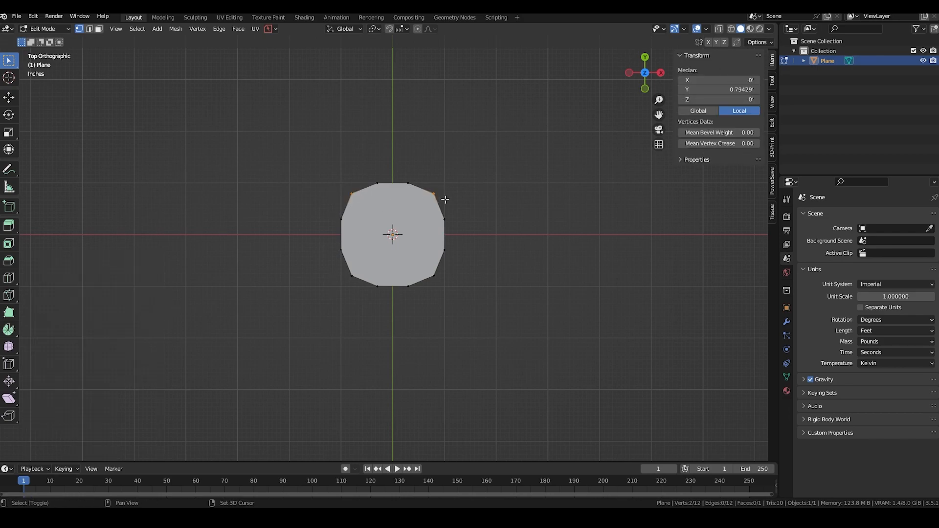
pyautogui.keyDown('shift'); pyautogui.click(351, 275); pyautogui.keyUp('shift')
pyautogui.keyDown('shift'); pyautogui.click(434, 275); pyautogui.keyUp('shift')
pyautogui.press('s')
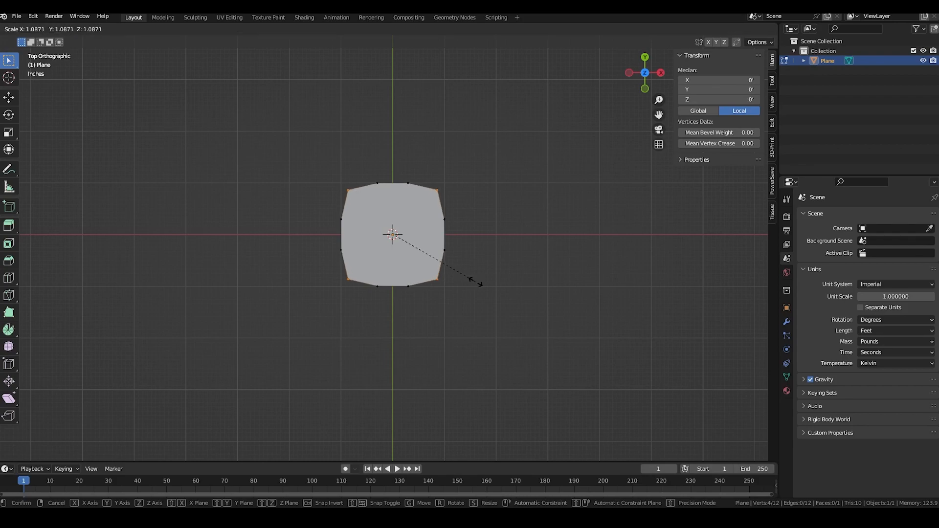
pyautogui.click(521, 292)
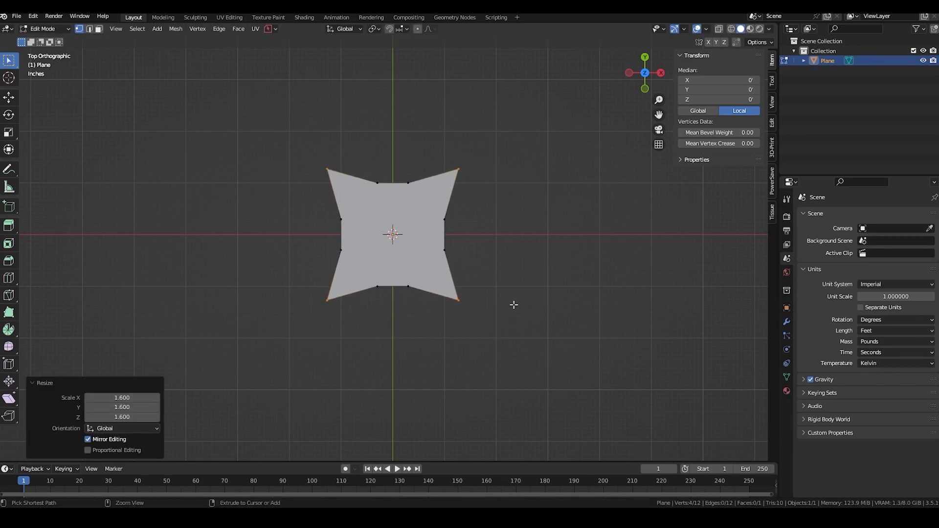
# - Vertex-bevel the four protruding corner points by about 0.707 ft with 4 segments
pyautogui.hotkey('ctrl', 'shift', 'b')
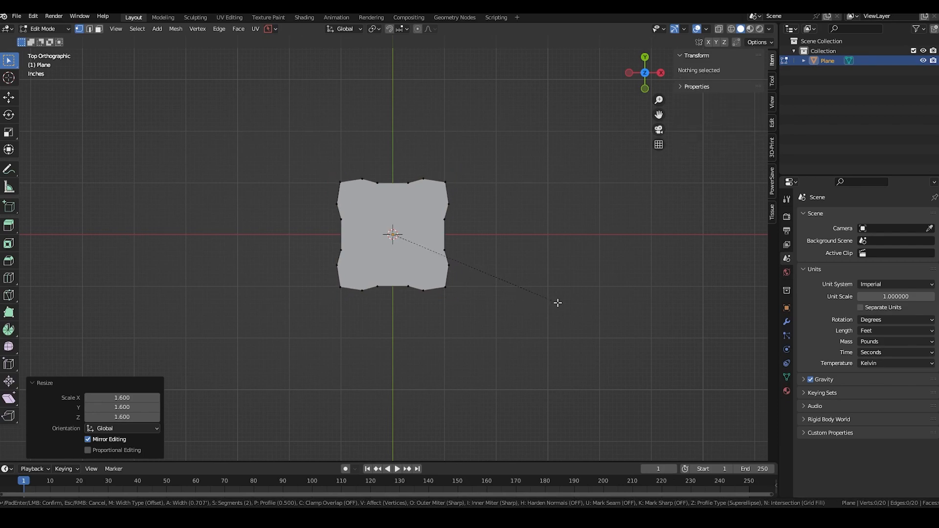
pyautogui.click(557, 303)
pyautogui.click(157, 311)
pyautogui.click(157, 311)
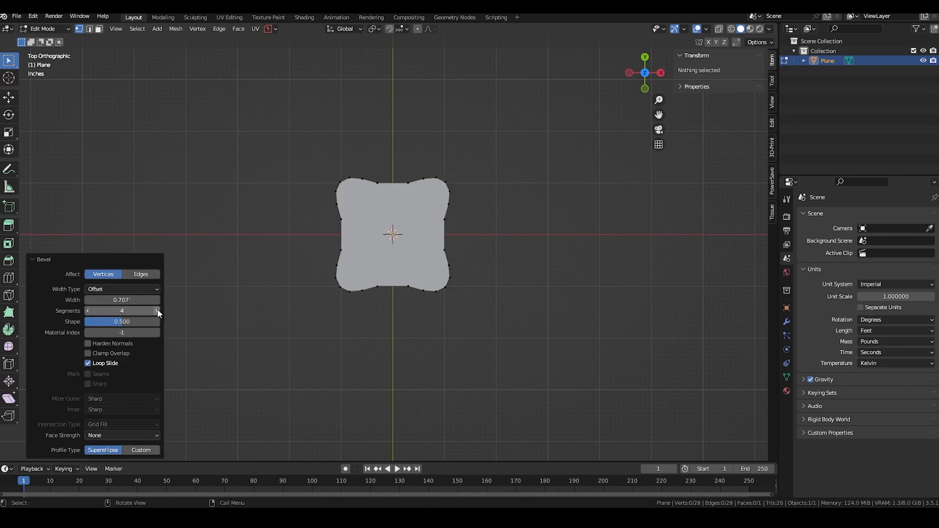
# - Rotate the whole rounded star outline by 45° in the top view
pyautogui.press('a')
pyautogui.click(489, 201)
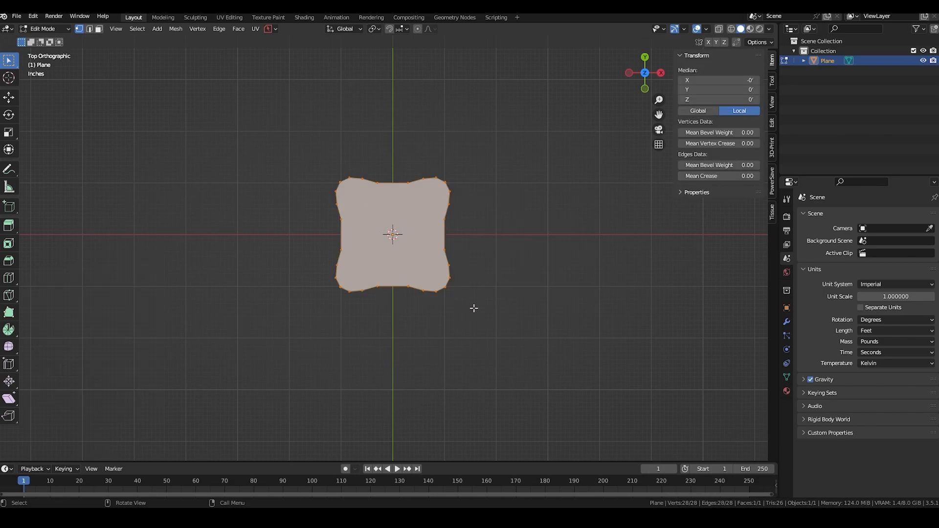
pyautogui.press('r')
pyautogui.write('45')
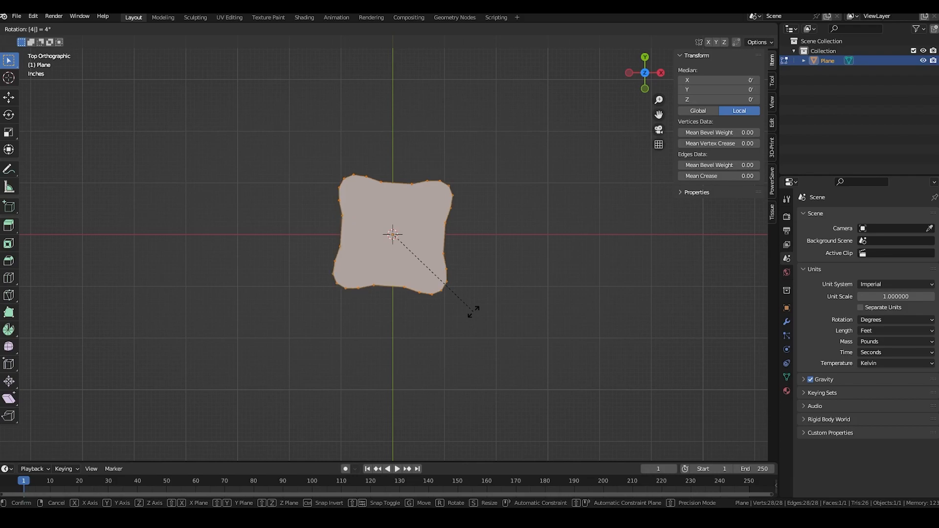
pyautogui.press('Return')
# - Delete the outline's vertices on the positive X side and join the two open ends with a straight edge
pyautogui.moveTo(396, 153); pyautogui.dragTo(518, 351)
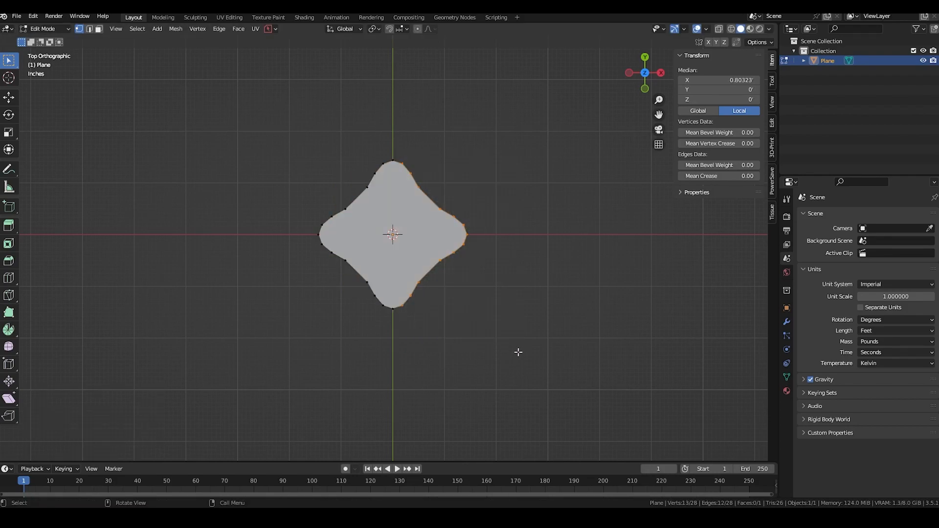
pyautogui.press('x')
pyautogui.click(464, 319)
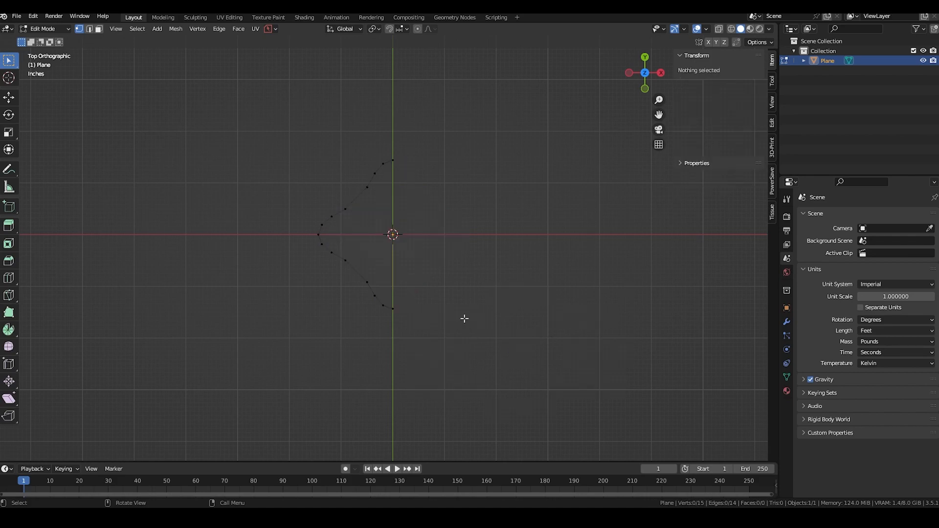
pyautogui.moveTo(392, 143); pyautogui.dragTo(426, 382)
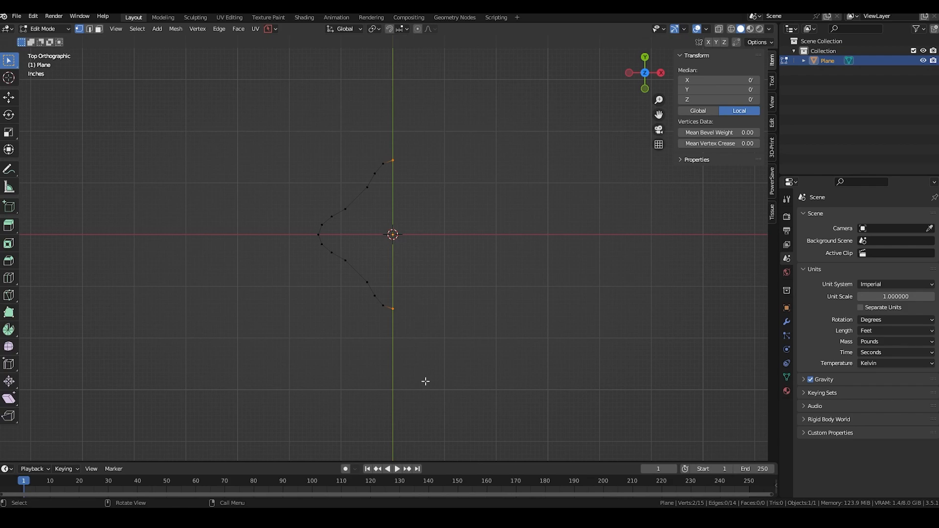
pyautogui.press('f')
# - Move the entire half profile about 5.43 ft along the X axis
pyautogui.moveTo(306, 111); pyautogui.dragTo(487, 393)
pyautogui.press('g')
pyautogui.press('x')
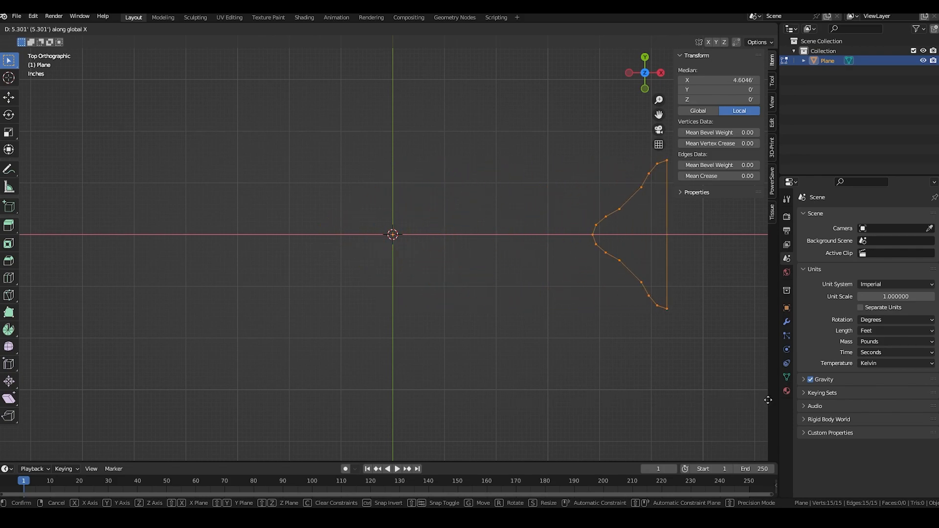
pyautogui.click(776, 405)
# - Spin the profile around the Y axis into an upward arc of about 89.5°, working in the front view
pyautogui.scroll(-4, 407, 323)
pyautogui.moveTo(406, 322); pyautogui.dragTo(412, 309, button='middle')
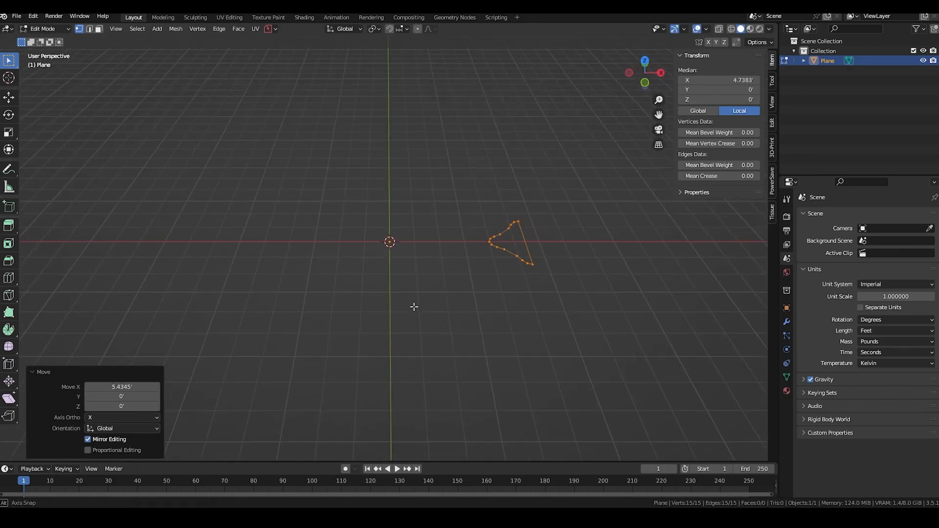
pyautogui.click(645, 83)
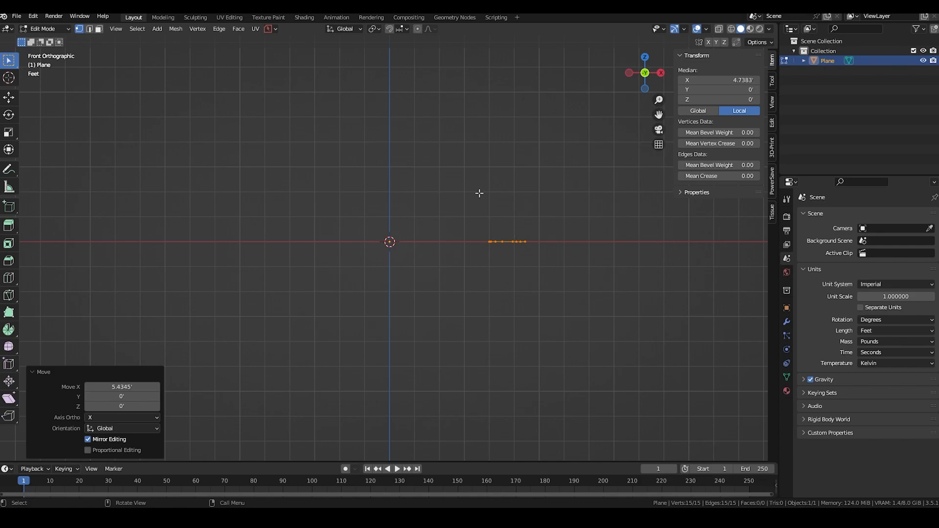
pyautogui.click(11, 330)
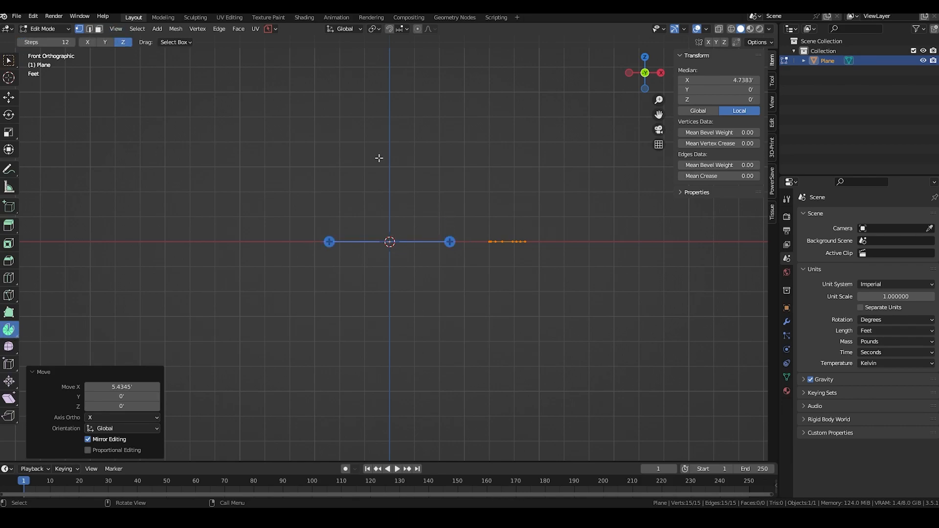
pyautogui.click(106, 42)
pyautogui.moveTo(450, 182); pyautogui.dragTo(325, 177)
# - Set the spin's angle to 90° and its number of steps to 8
pyautogui.click(123, 368)
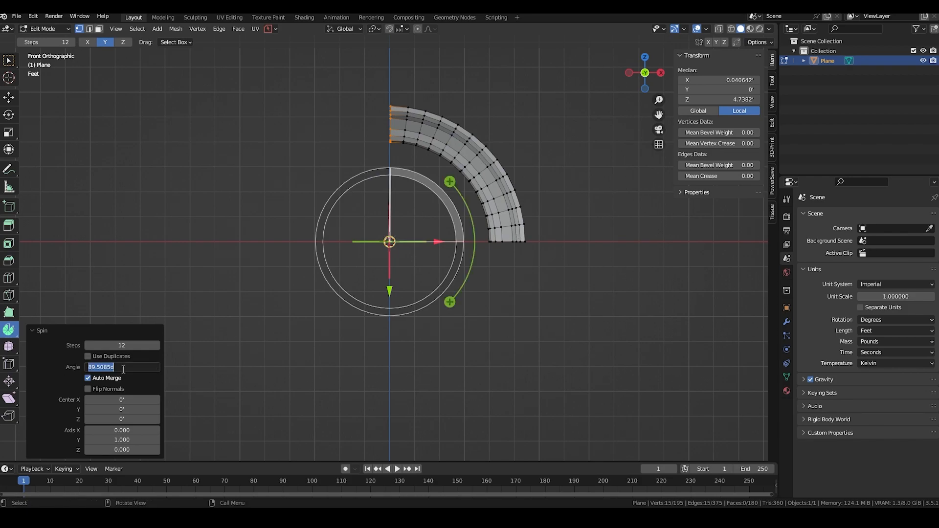
pyautogui.write('90')
pyautogui.press('Return')
pyautogui.click(89, 346)
pyautogui.click(89, 346)
pyautogui.click(89, 345)
pyautogui.click(89, 345)
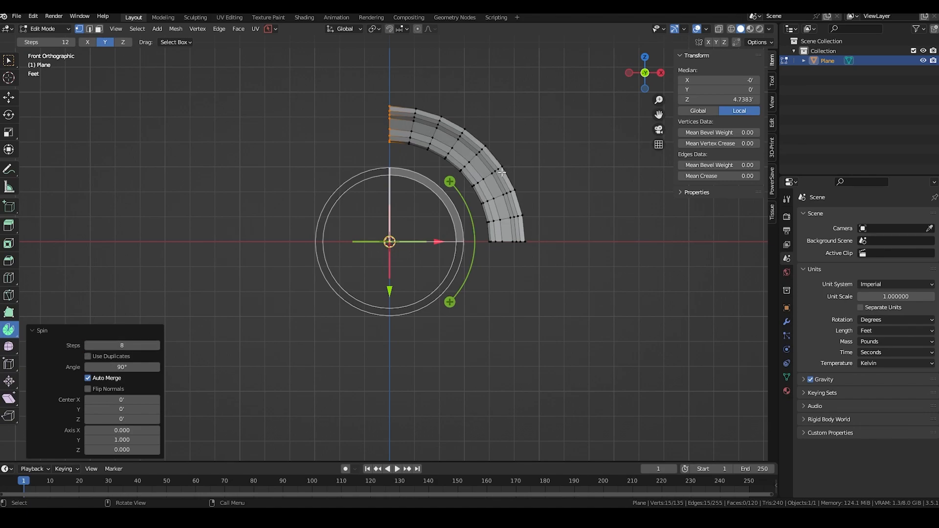
pyautogui.hotkey('ctrl', 'Tab')
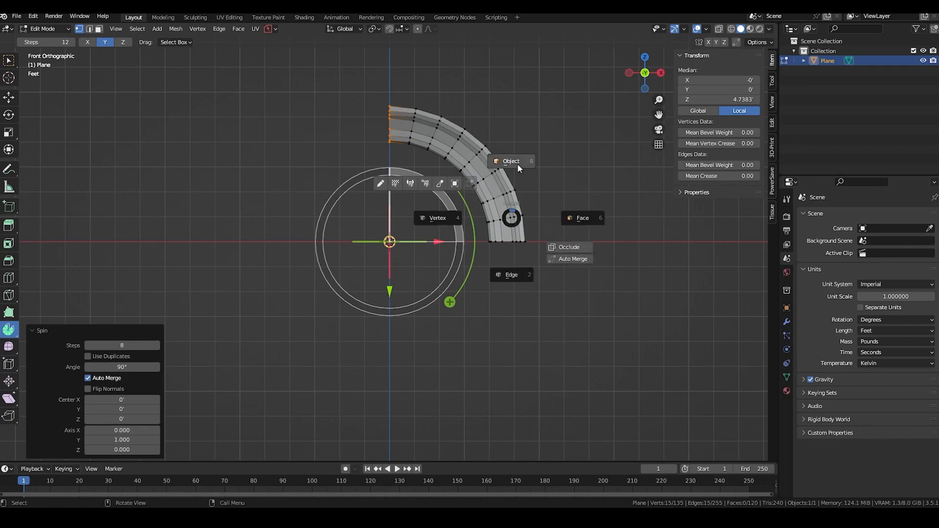
pyautogui.click(516, 165)
pyautogui.moveTo(515, 166); pyautogui.dragTo(470, 209, button='middle')
pyautogui.click(641, 76)
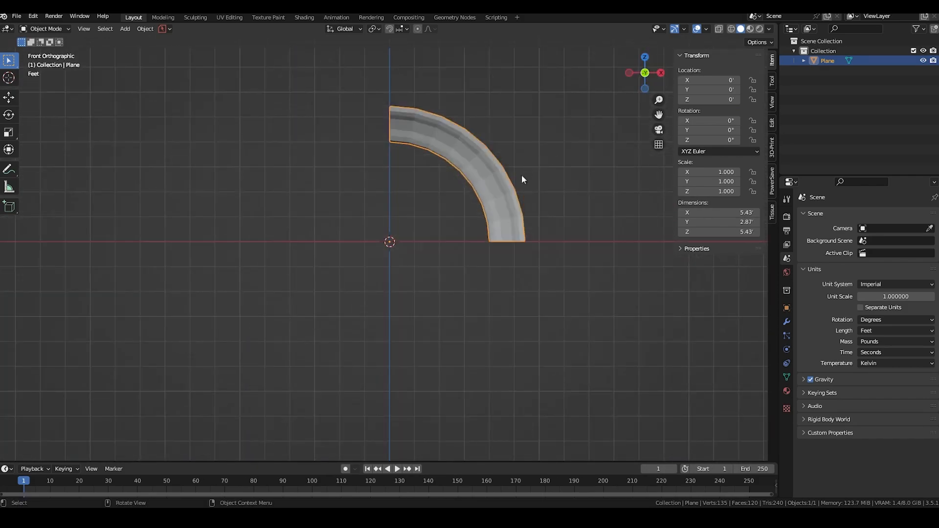
pyautogui.hotkey('ctrl', 'Tab')
pyautogui.click(474, 189)
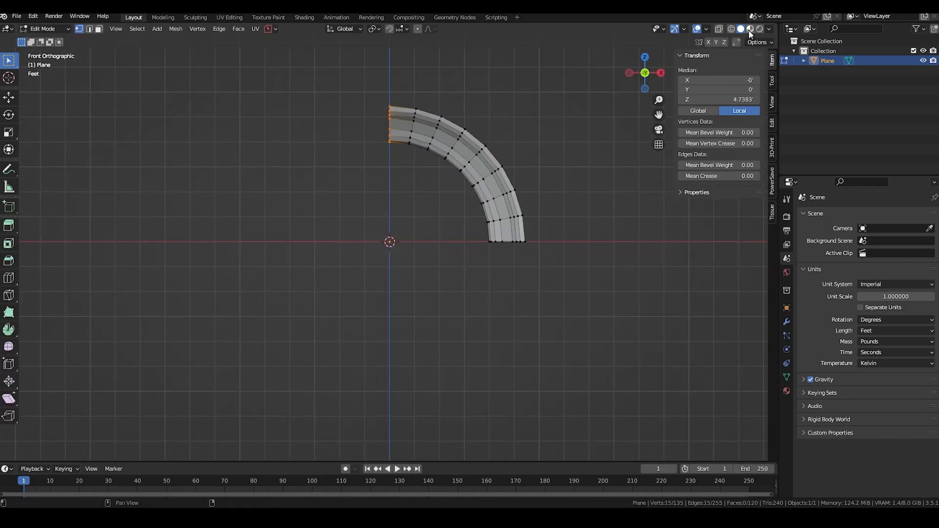
# - With X-ray display enabled, extrude the arc's lower end loop about 8 ft straight down along Z
pyautogui.click(720, 29)
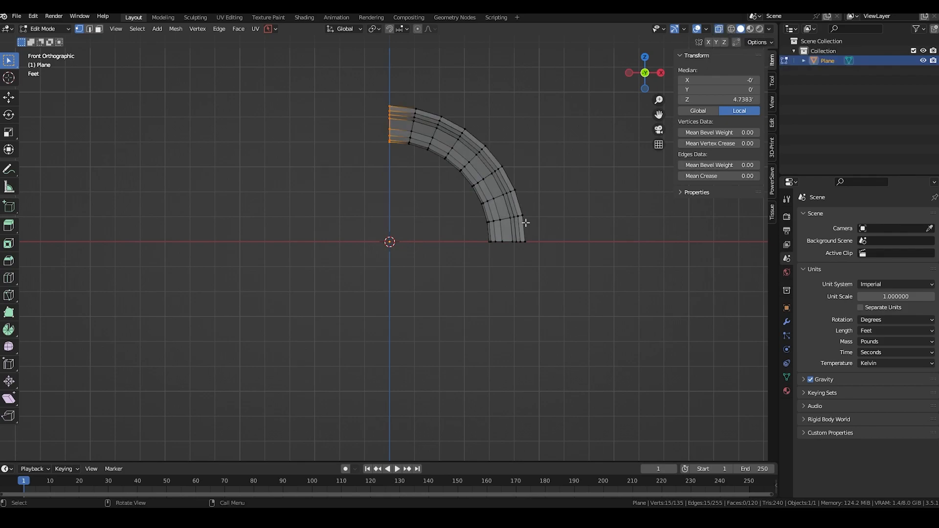
pyautogui.moveTo(486, 234); pyautogui.dragTo(570, 249)
pyautogui.keyDown('shift'); pyautogui.moveTo(570, 285); pyautogui.dragTo(485, 228, button='middle'); pyautogui.keyUp('shift')
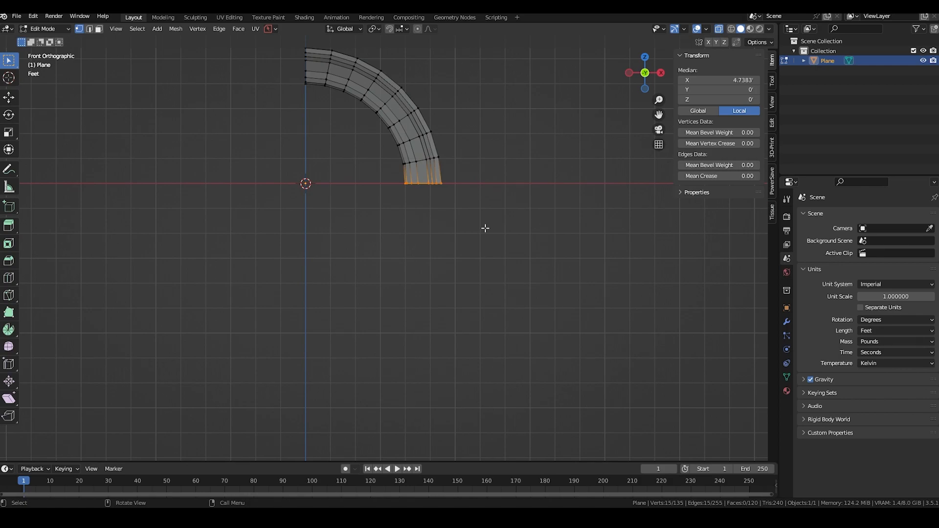
pyautogui.press('e')
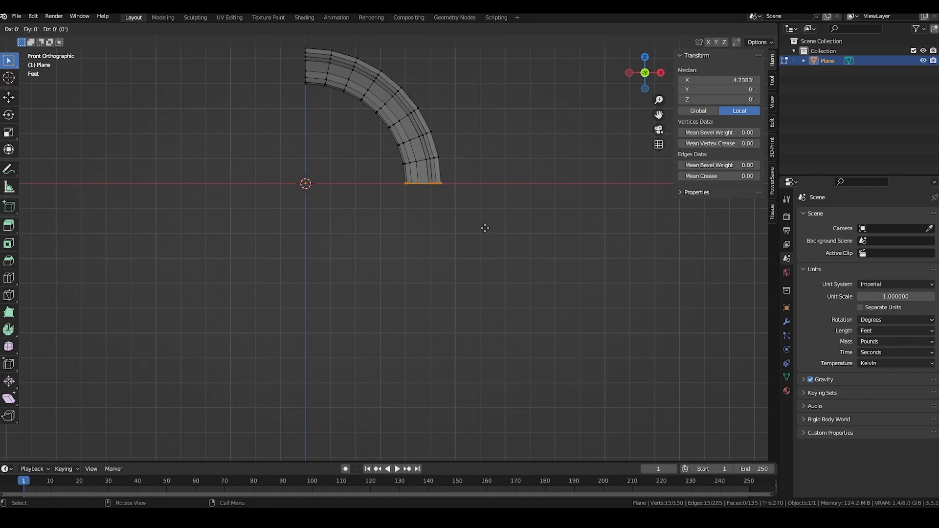
pyautogui.press('z')
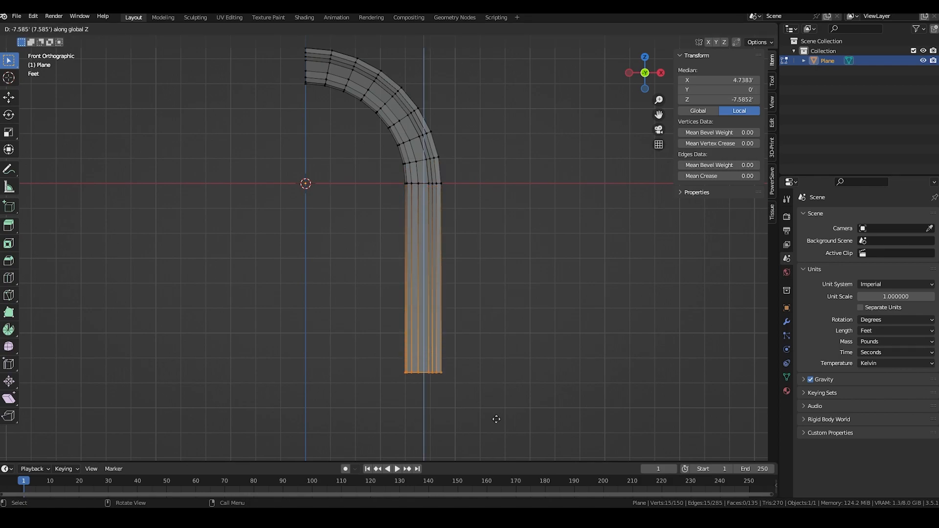
pyautogui.click(498, 426)
# - Switch the mesh to face selection and turn off the X-ray display
pyautogui.press('Tab')
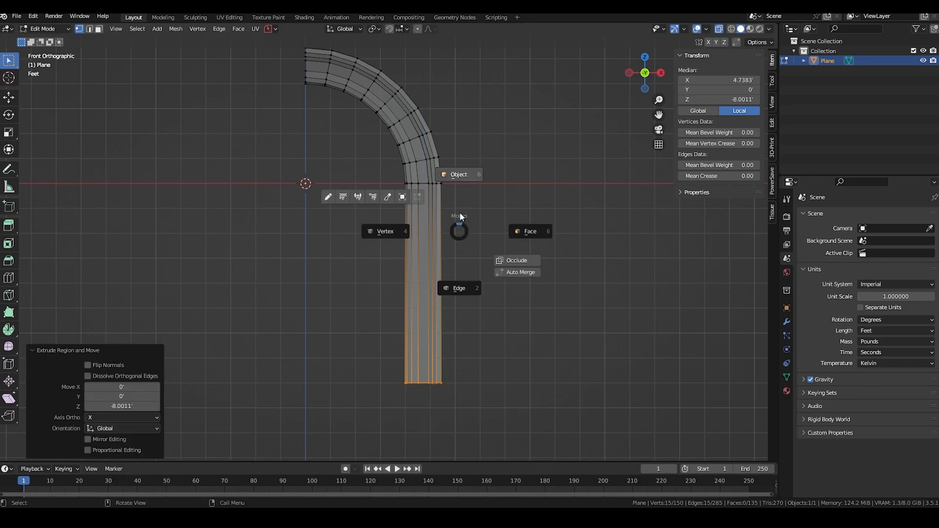
pyautogui.click(530, 232)
pyautogui.moveTo(530, 230); pyautogui.dragTo(458, 242, button='middle')
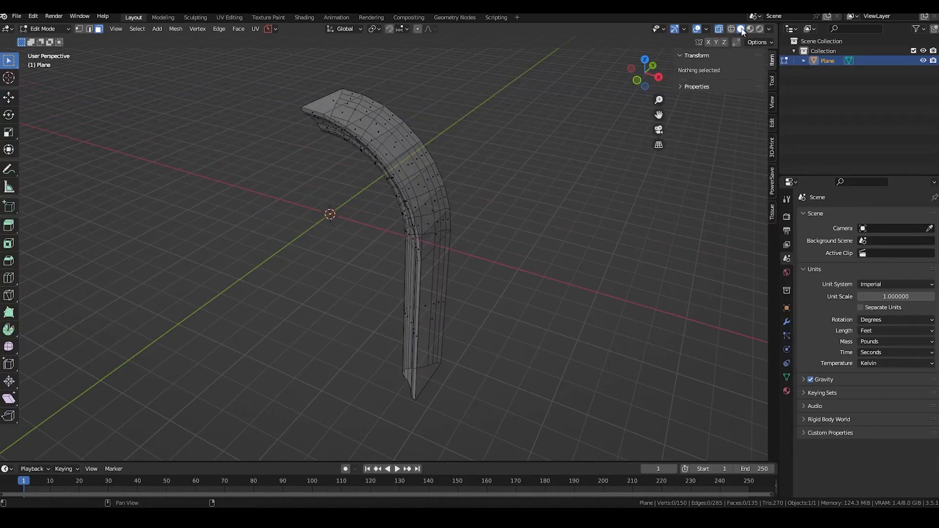
pyautogui.click(719, 29)
# - Extrude the arc's whole run of outer faces about 6.5 ft straight up along global Z, working in the front view
pyautogui.click(436, 242)
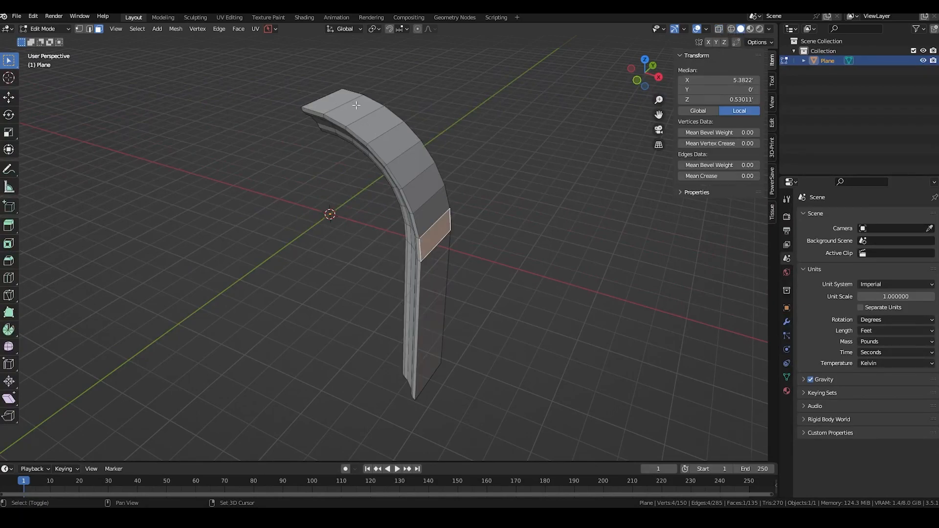
pyautogui.keyDown('ctrl'); pyautogui.keyDown('shift'); pyautogui.click(331, 101); pyautogui.keyUp('shift'); pyautogui.keyUp('ctrl')
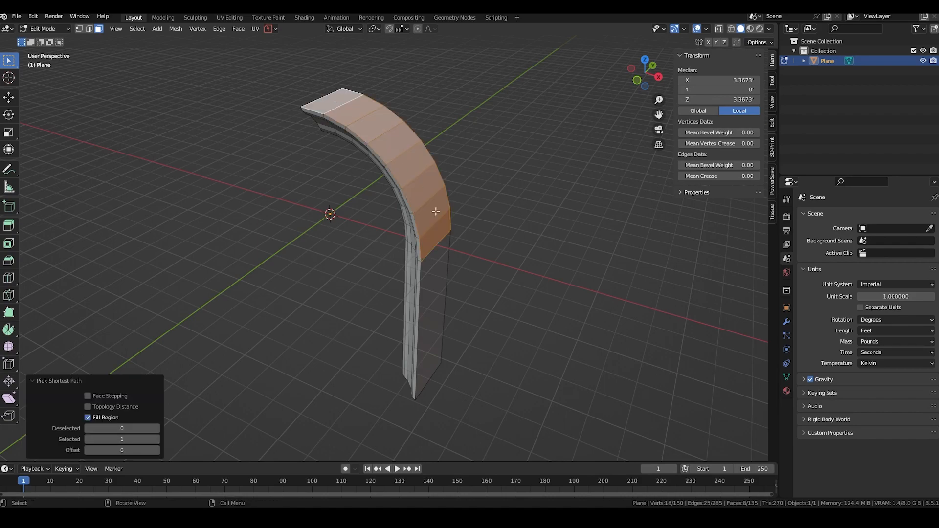
pyautogui.moveTo(638, 68); pyautogui.dragTo(653, 78)
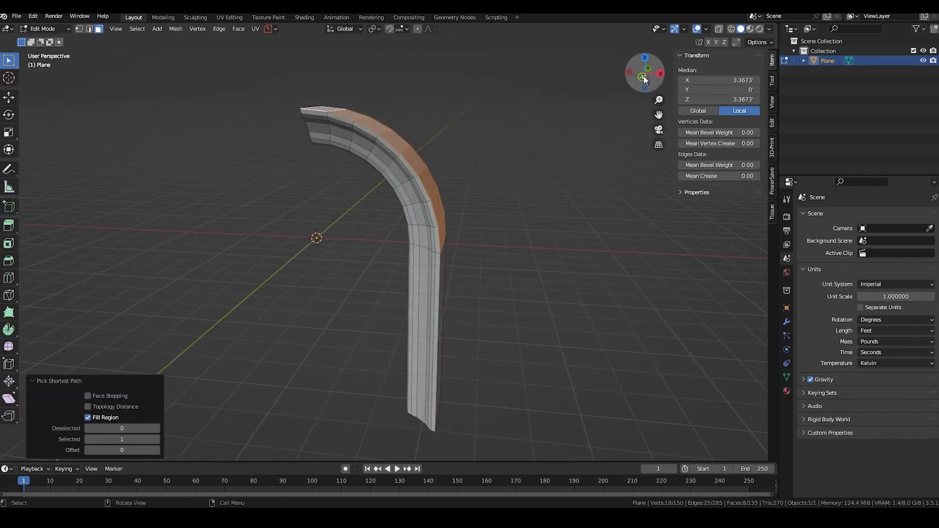
pyautogui.click(642, 77)
pyautogui.press('e')
pyautogui.press('z')
pyautogui.press('z')
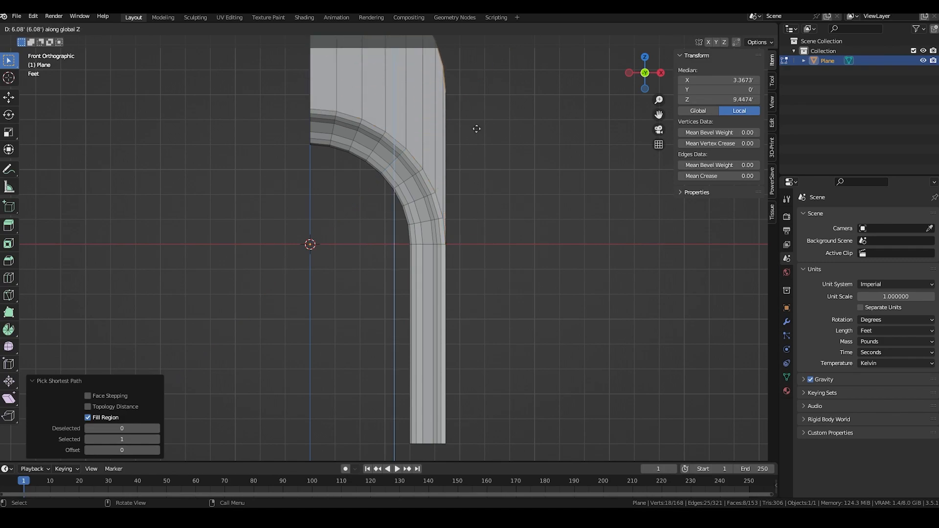
pyautogui.click(474, 119)
pyautogui.keyDown('shift'); pyautogui.moveTo(475, 152); pyautogui.dragTo(428, 277, button='middle'); pyautogui.keyUp('shift')
pyautogui.scroll(-3, 427, 278)
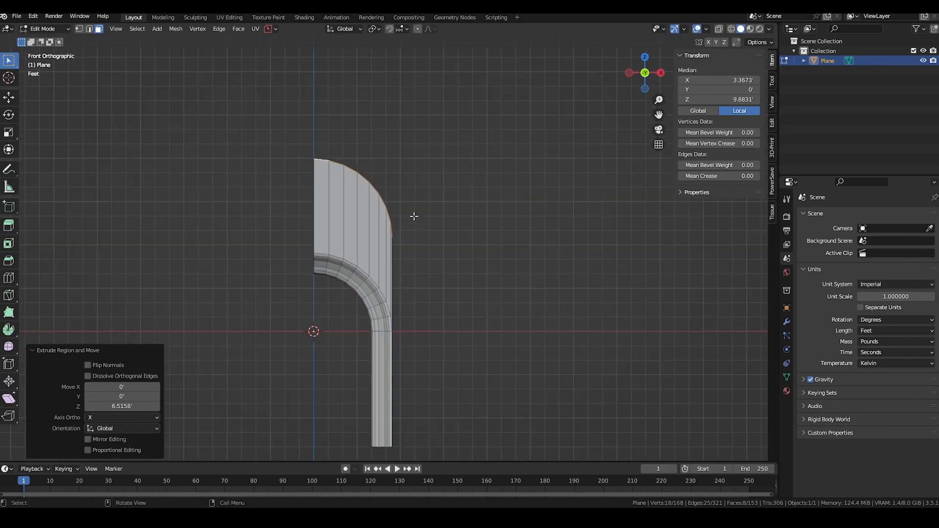
# - Flatten the extruded curved top by scaling it to 0 along Z
pyautogui.press('s')
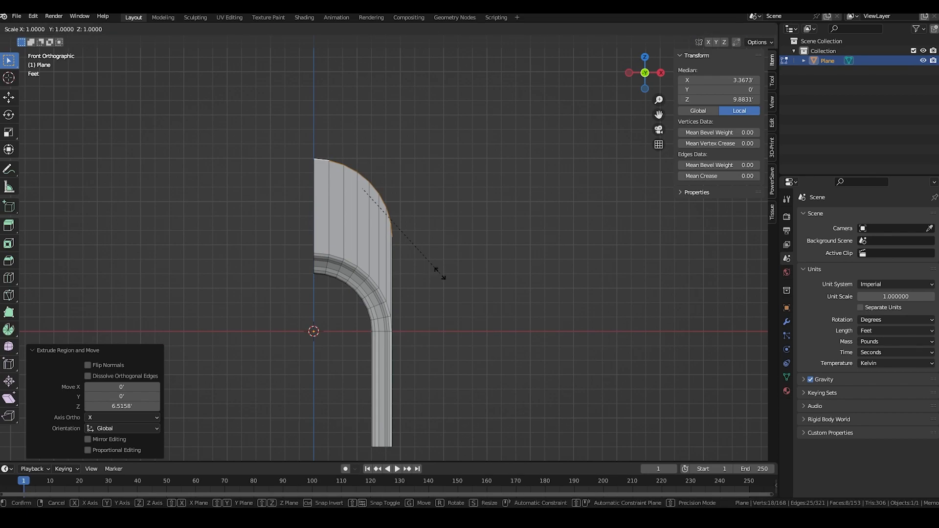
pyautogui.press('z')
pyautogui.press('0')
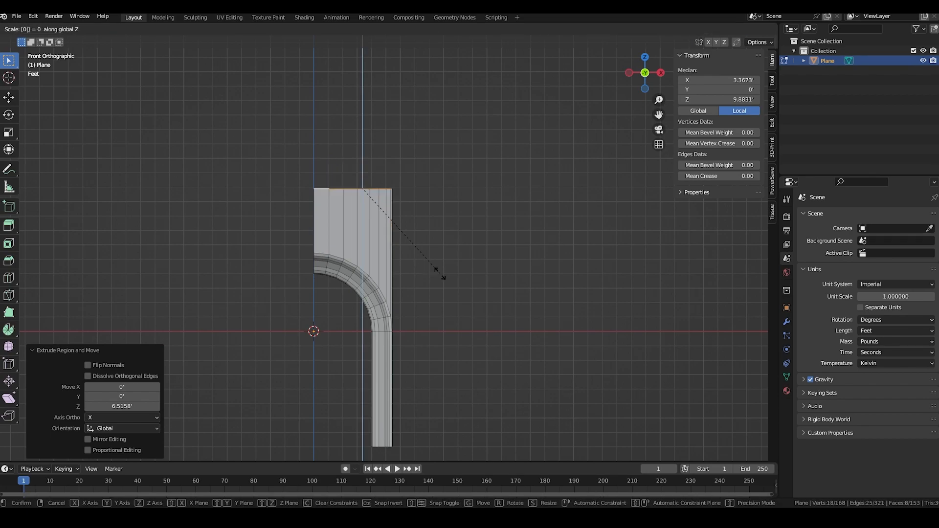
pyautogui.press('Return')
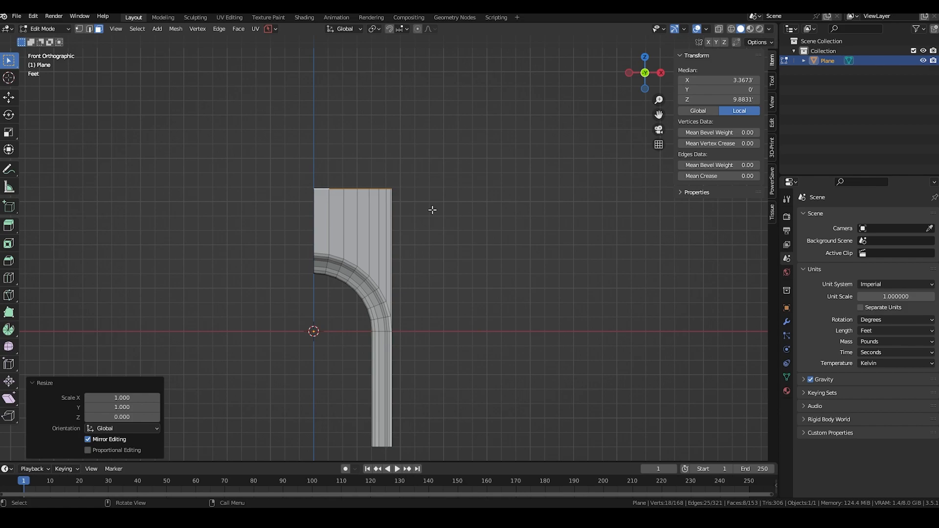
# - Delete the two outer side faces above the column and the end face on the arch's centre plane
pyautogui.moveTo(410, 251)
pyautogui.mouseDown(button='middle')
pyautogui.moveTo(362, 275)
pyautogui.moveTo(492, 252)
pyautogui.moveTo(426, 253)
pyautogui.mouseUp(button='middle')
pyautogui.click(383, 337)
pyautogui.keyDown('shift'); pyautogui.click(382, 253); pyautogui.keyUp('shift')
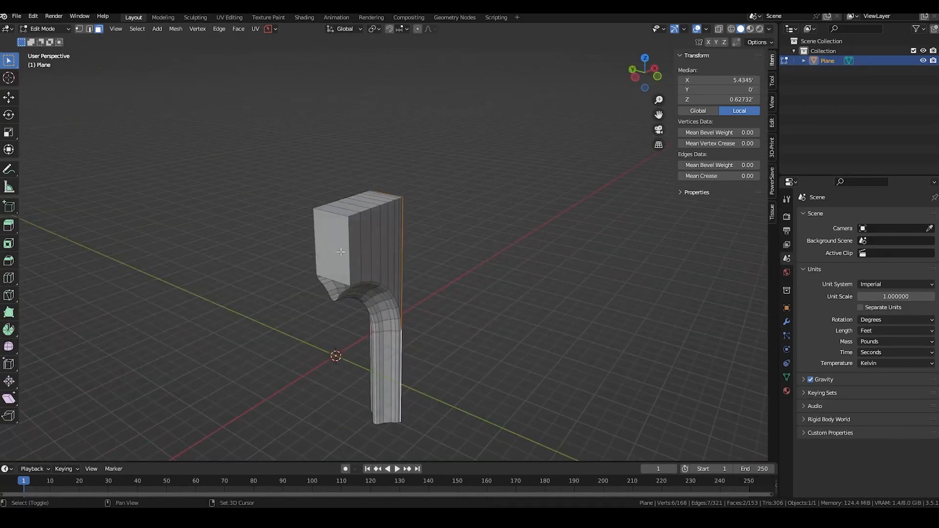
pyautogui.keyDown('shift'); pyautogui.click(339, 252); pyautogui.keyUp('shift')
pyautogui.press('x')
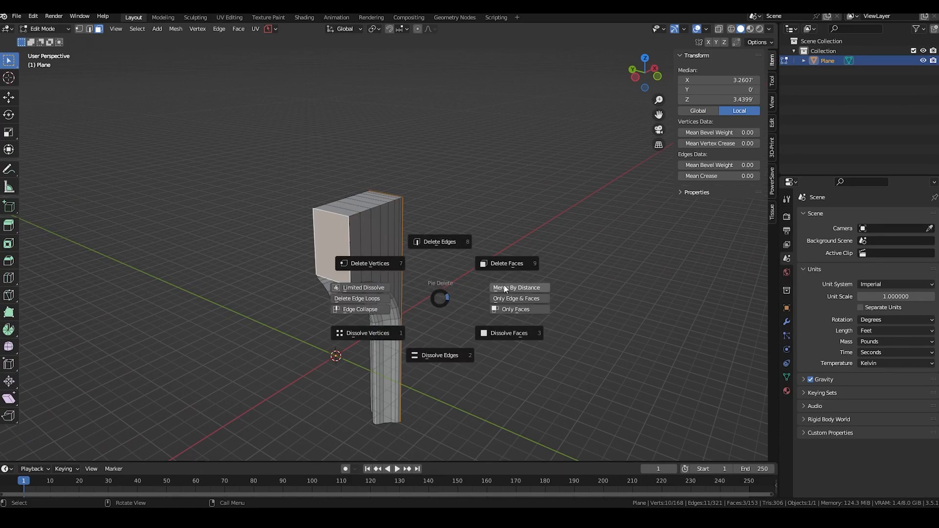
pyautogui.click(510, 264)
# - Extrude the open vertical edges on the column's outer side about 0.64 ft outward along X, using edge selection
pyautogui.moveTo(509, 264); pyautogui.dragTo(348, 272, button='middle')
pyautogui.press('Tab')
pyautogui.click(349, 323)
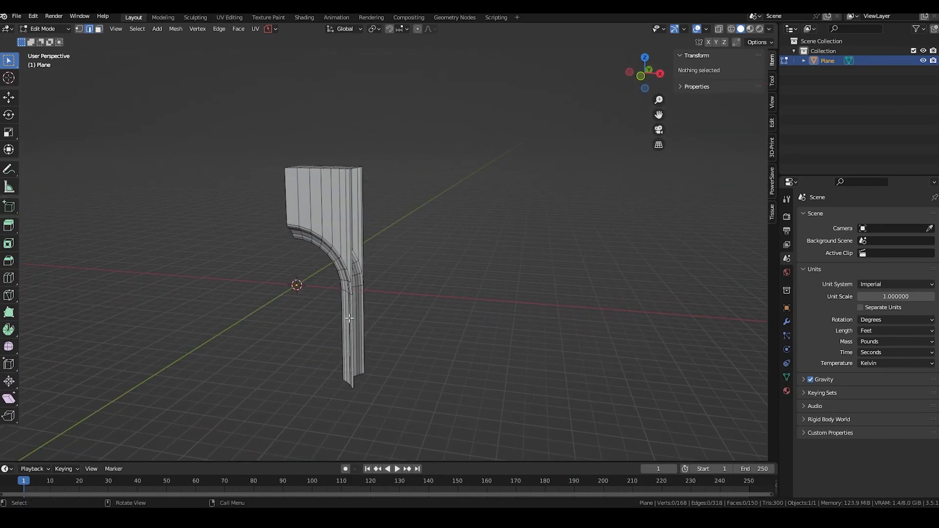
pyautogui.keyDown('alt'); pyautogui.click(358, 286); pyautogui.keyUp('alt')
pyautogui.scroll(4, 357, 287)
pyautogui.scroll(1, 357, 286)
pyautogui.moveTo(357, 286); pyautogui.dragTo(352, 309, button='middle')
pyautogui.keyDown('shift'); pyautogui.moveTo(352, 311); pyautogui.dragTo(355, 230, button='middle'); pyautogui.keyUp('shift')
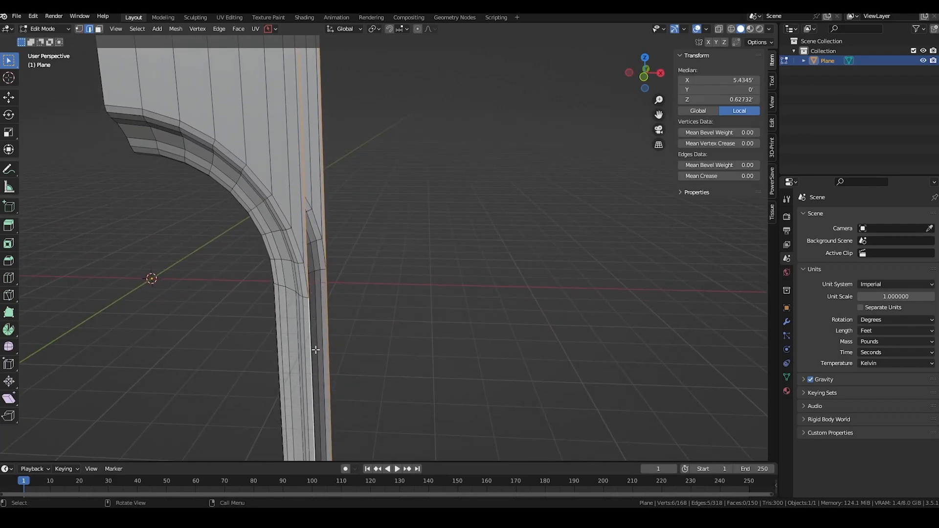
pyautogui.scroll(-5, 309, 301)
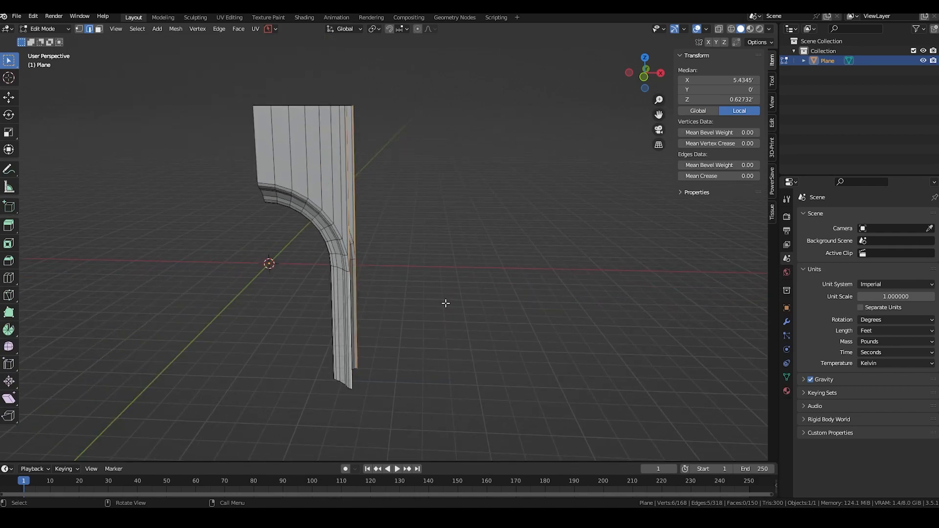
pyautogui.press('e')
pyautogui.press('x')
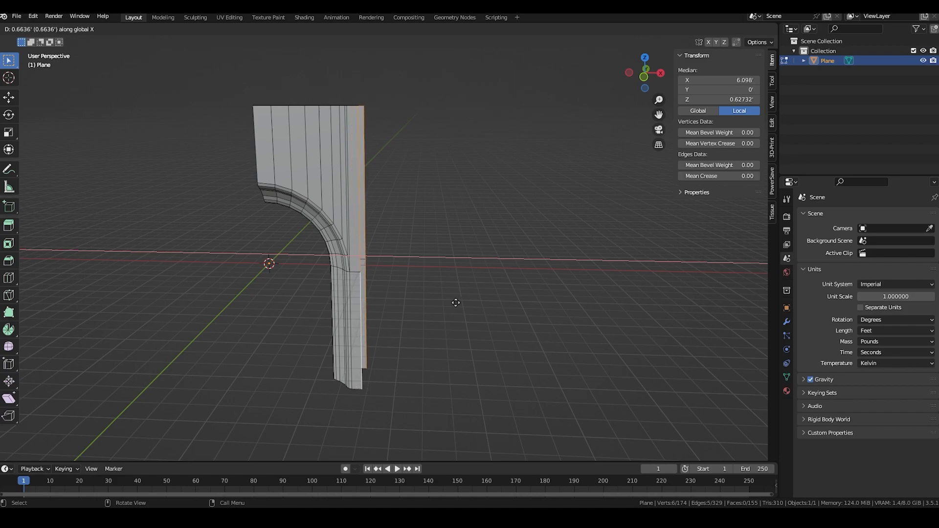
pyautogui.click(455, 303)
# - Lower the block's entire flat top about 1.84 ft along Z in the front view
pyautogui.moveTo(455, 303); pyautogui.dragTo(216, 78, button='middle')
pyautogui.moveTo(184, 60); pyautogui.dragTo(438, 132)
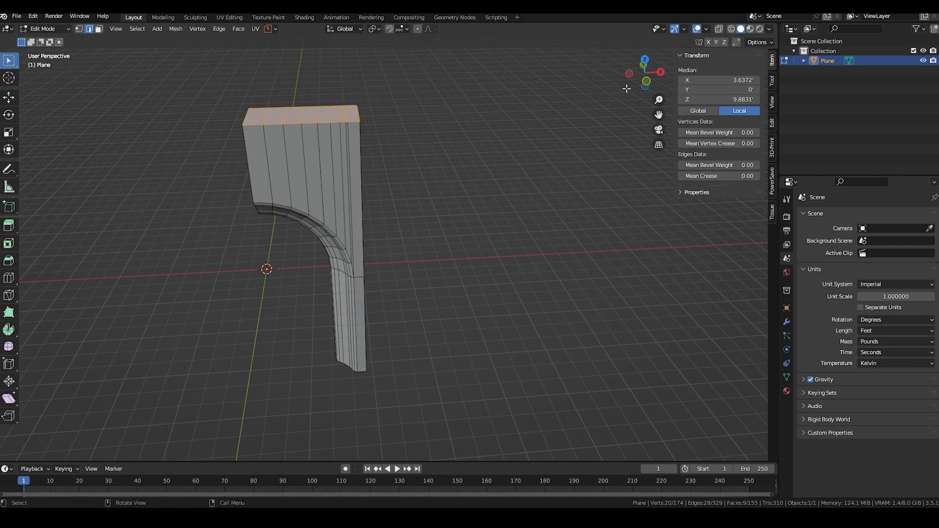
pyautogui.click(646, 80)
pyautogui.press('g')
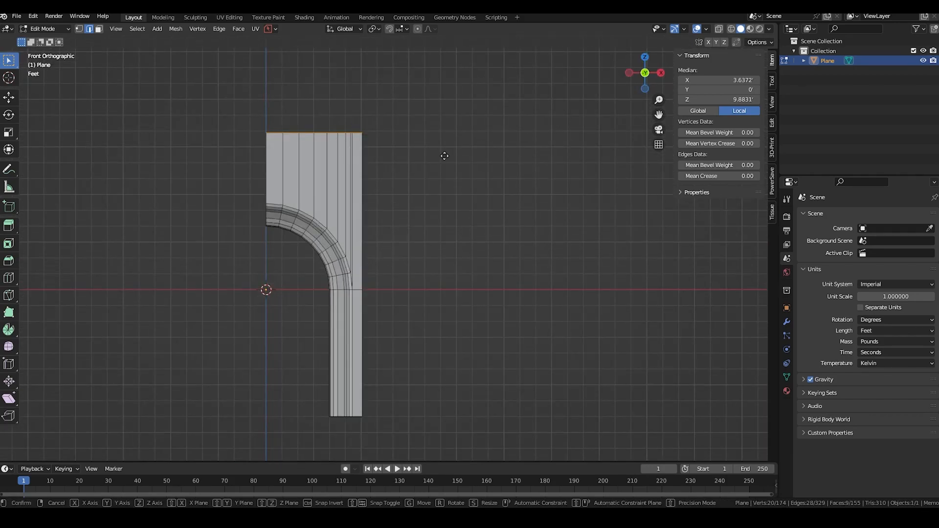
pyautogui.press('z')
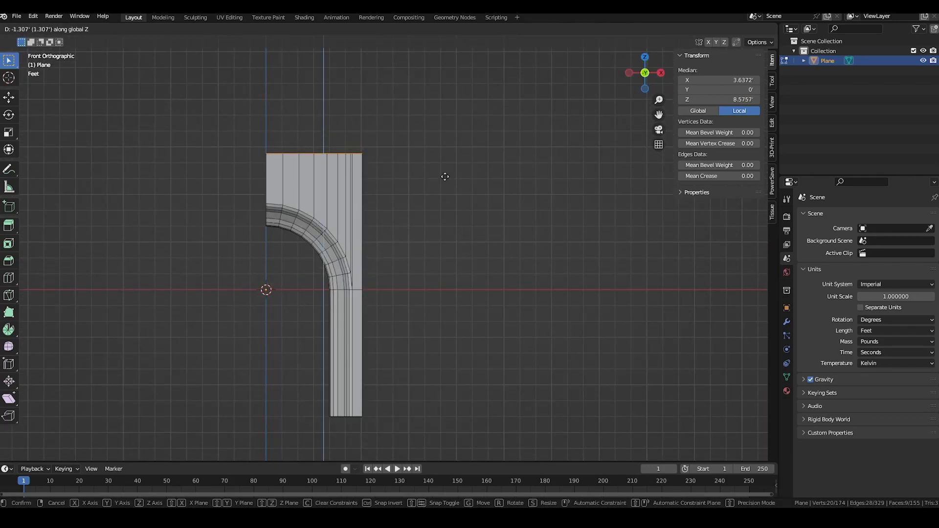
pyautogui.click(447, 185)
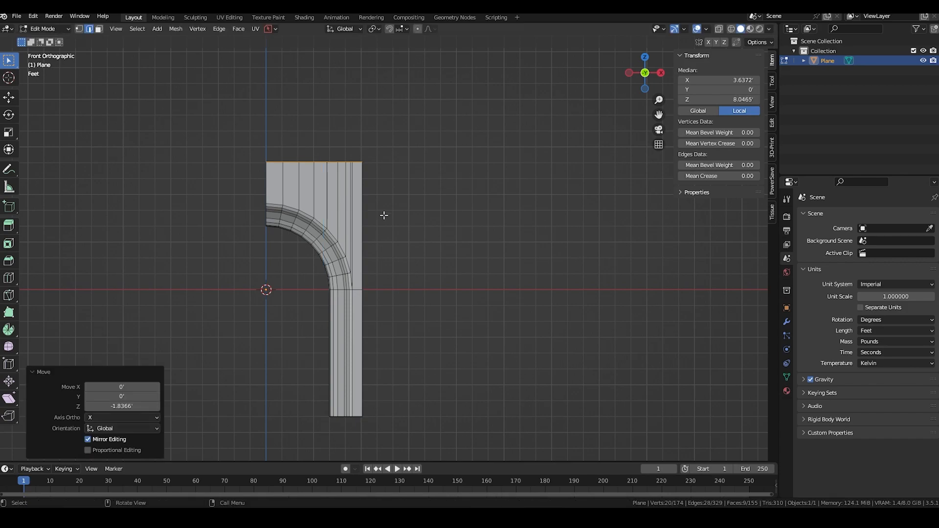
# - Return to Object Mode and apply all transforms to the half arch
pyautogui.press('Tab')
pyautogui.click(410, 164)
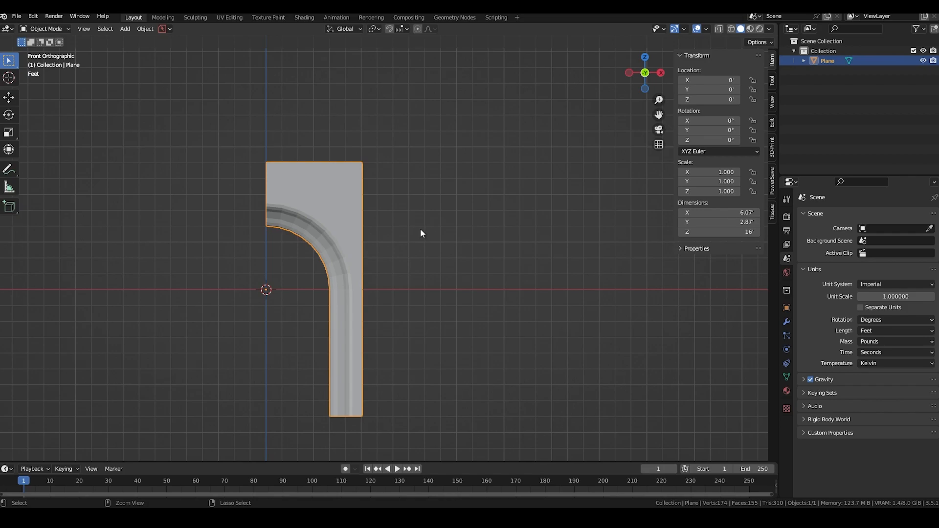
pyautogui.hotkey('ctrl', 'a')
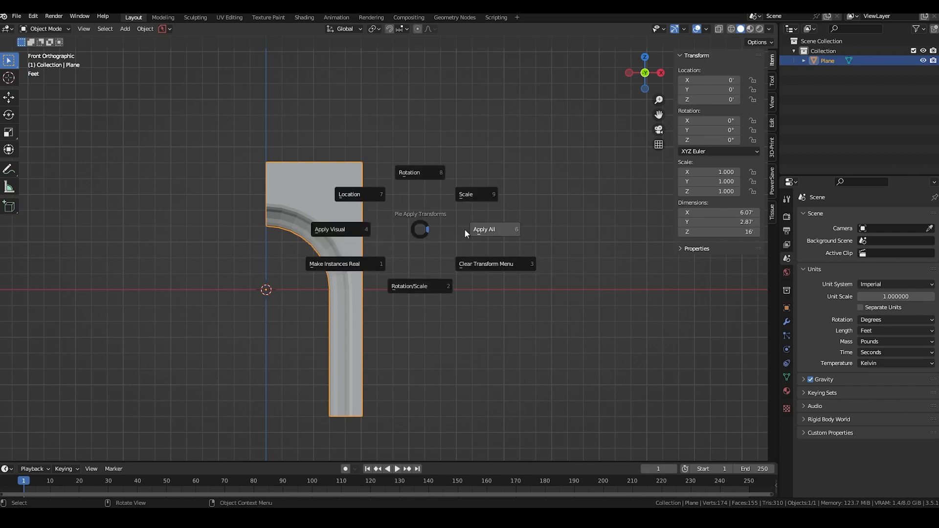
pyautogui.click(486, 229)
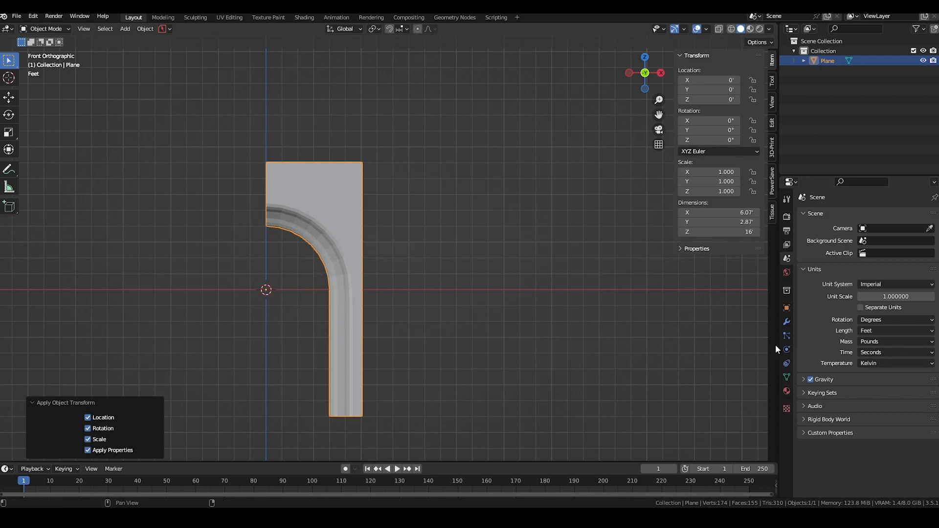
# - Add a Mirror modifier on the X axis with Clipping enabled to complete the arch
pyautogui.click(788, 322)
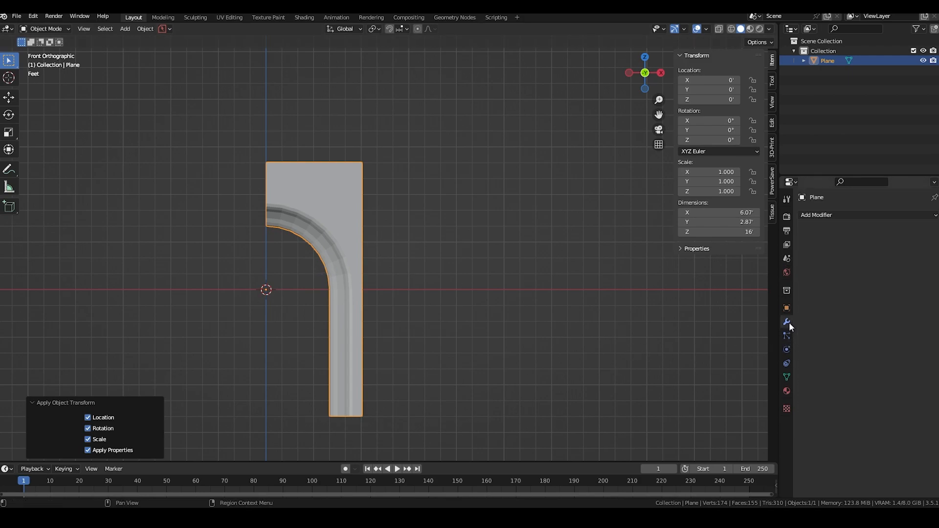
pyautogui.click(819, 214)
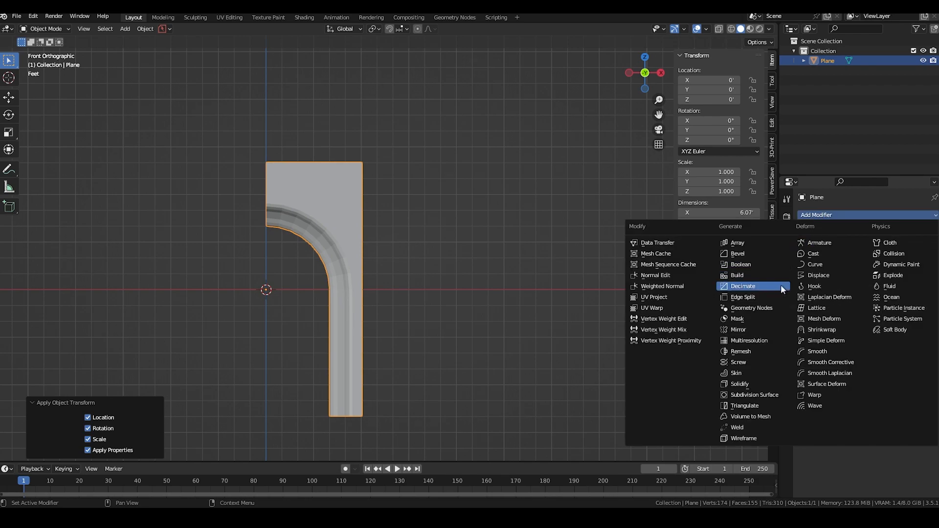
pyautogui.click(752, 330)
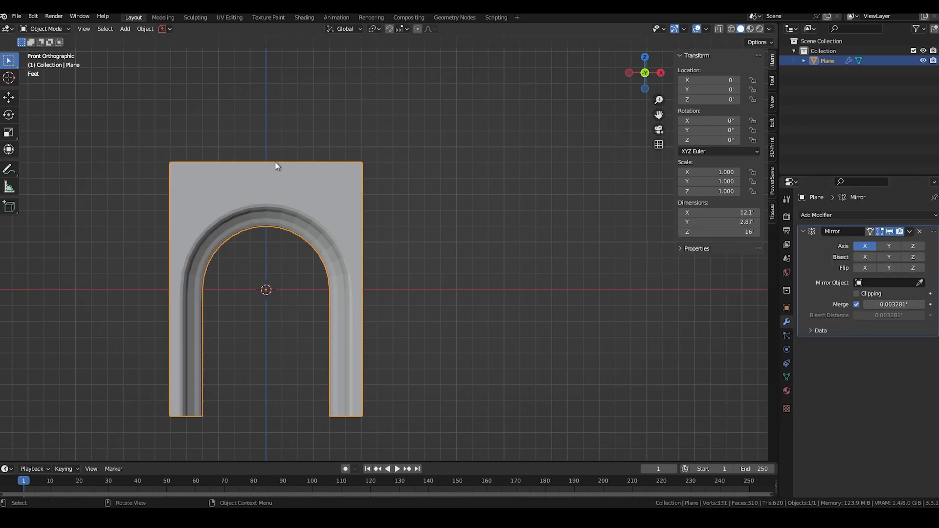
pyautogui.click(250, 264)
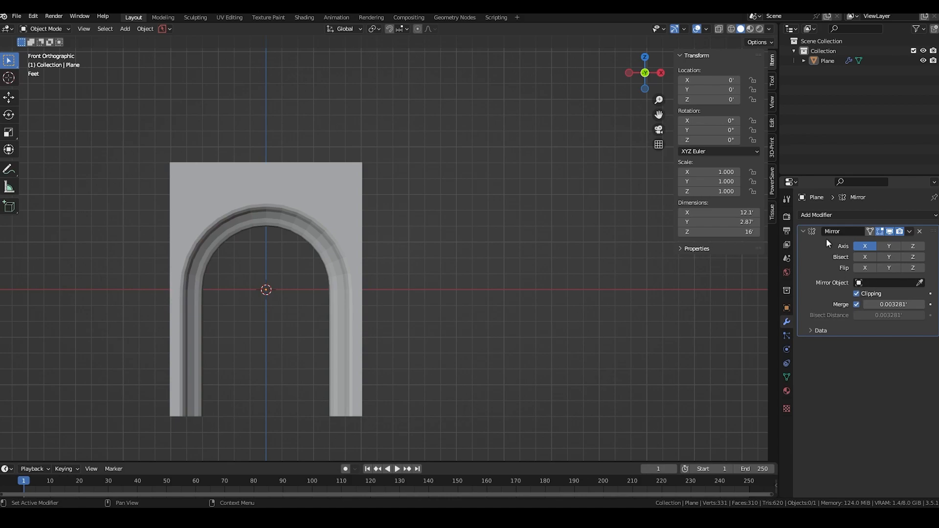
# - Add an Array modifier with Merge enabled and a count of 10 to repeat the arch along X
pyautogui.click(815, 215)
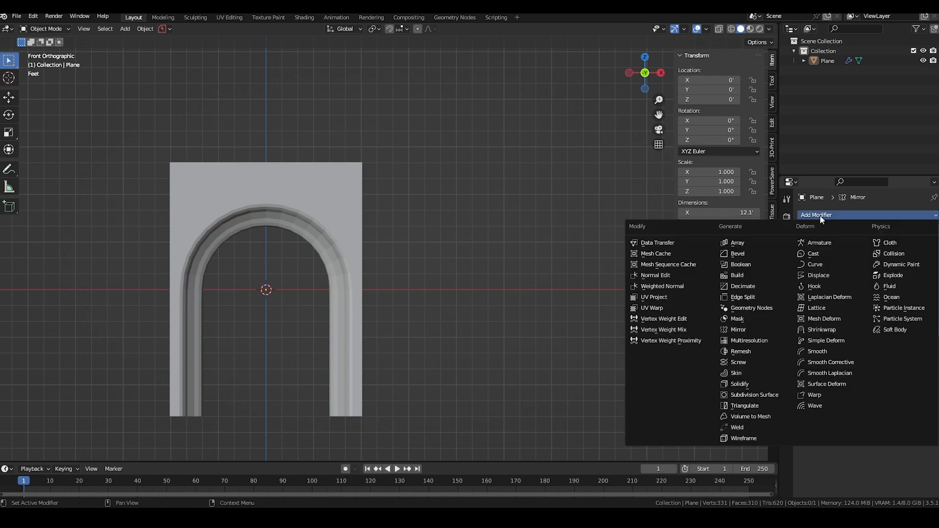
pyautogui.click(743, 243)
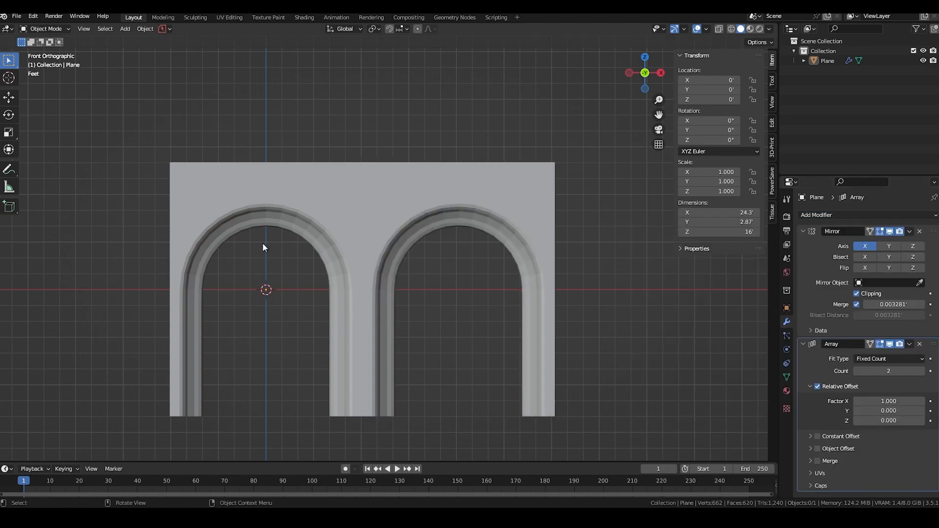
pyautogui.scroll(-4, 348, 243)
pyautogui.keyDown('shift'); pyautogui.moveTo(333, 242); pyautogui.dragTo(189, 242, button='middle'); pyautogui.keyUp('shift')
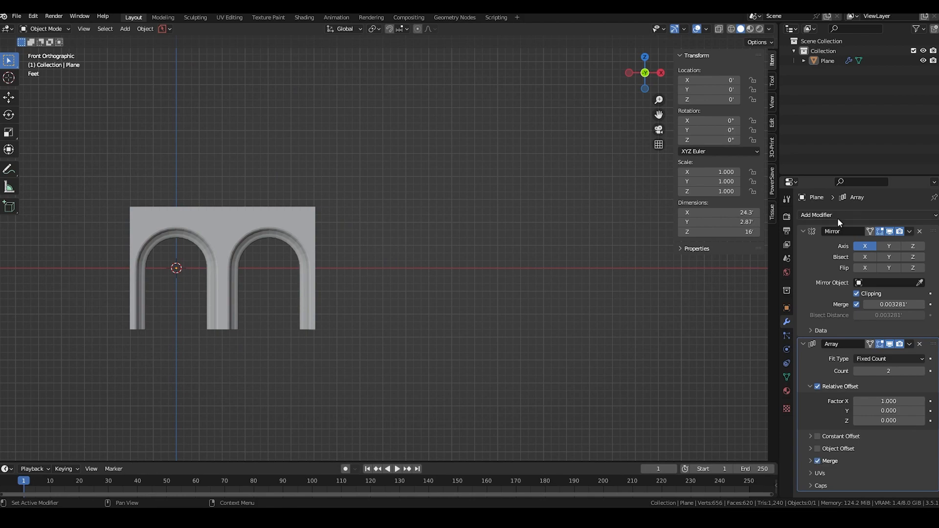
pyautogui.click(896, 371)
pyautogui.press('Return')
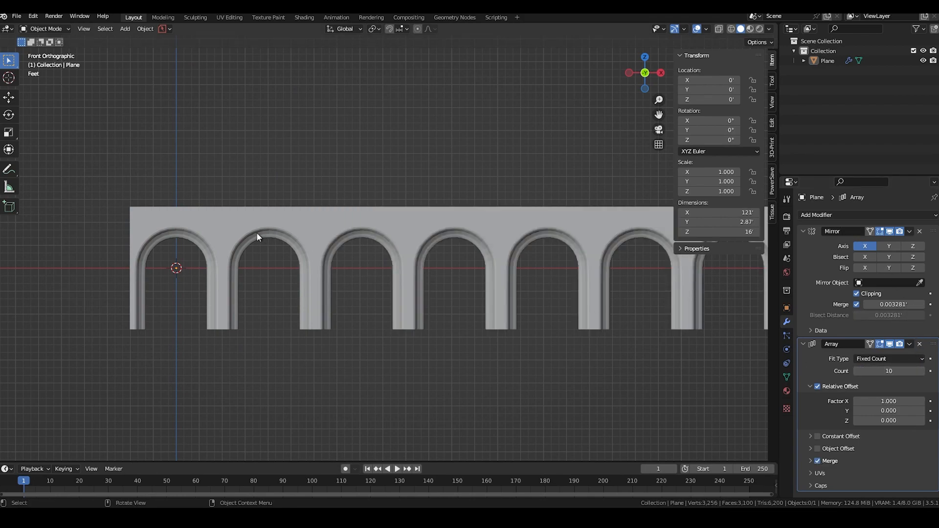
pyautogui.scroll(-3, 384, 246)
pyautogui.keyDown('shift'); pyautogui.moveTo(383, 246); pyautogui.dragTo(251, 247, button='middle'); pyautogui.keyUp('shift')
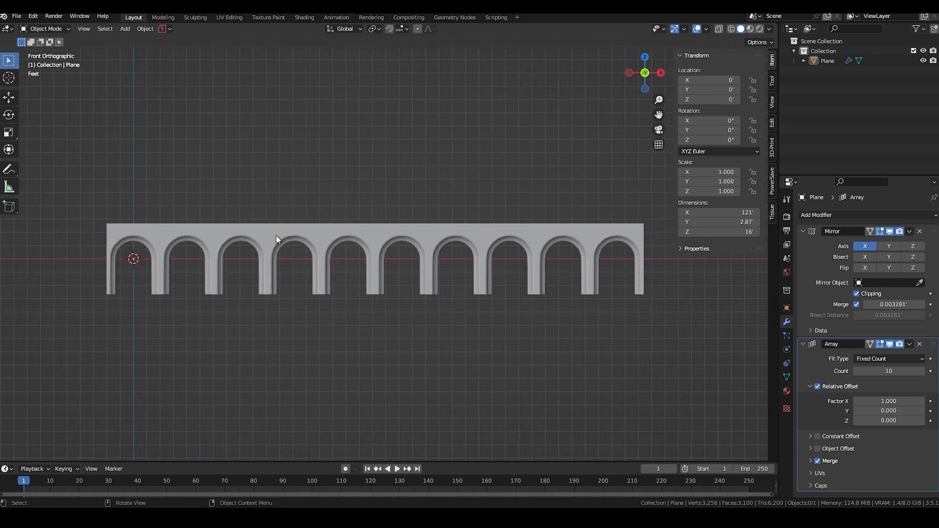
# - Collapse the Mirror and Array modifier settings and add a Simple Deform modifier to the arcade
pyautogui.click(803, 344)
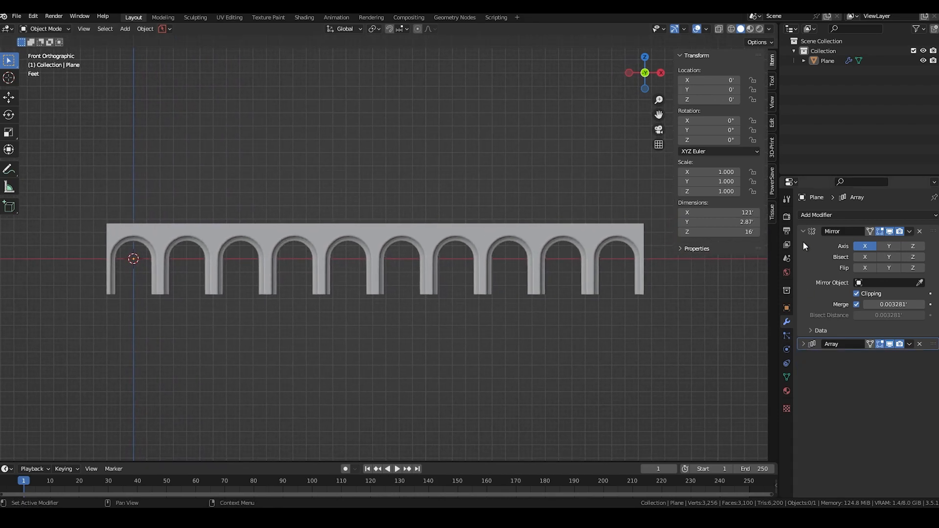
pyautogui.click(803, 232)
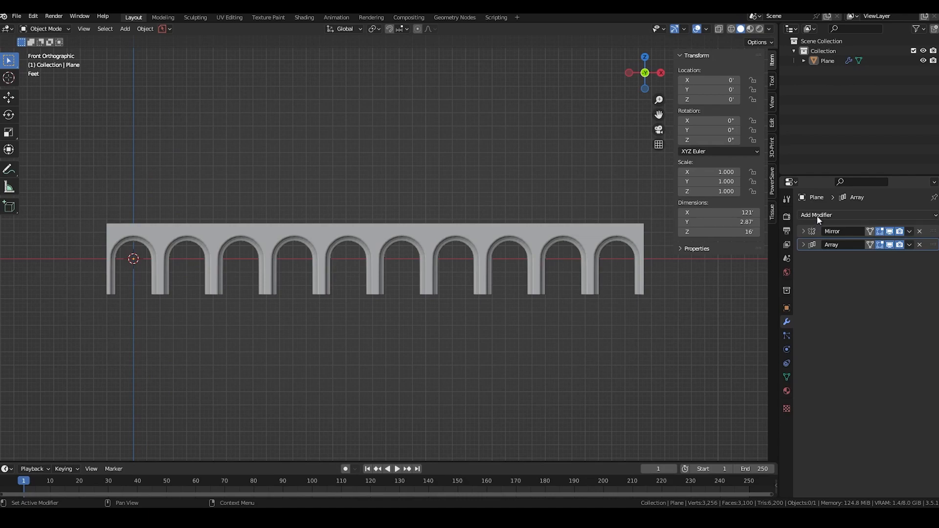
pyautogui.click(817, 216)
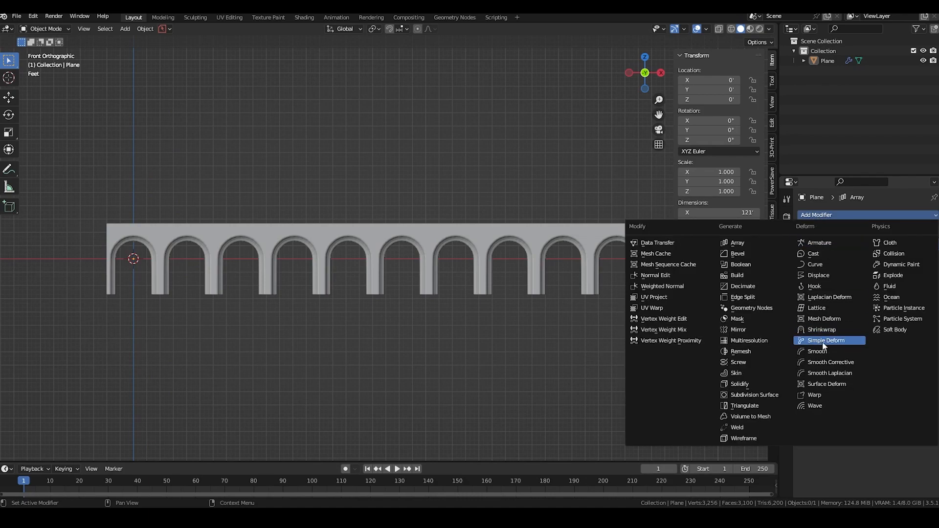
pyautogui.click(826, 341)
# - Set the Simple Deform modifier to Bend with a 360° angle around the Z axis, curling the arcade into a ring
pyautogui.moveTo(283, 286); pyautogui.dragTo(538, 289, button='middle')
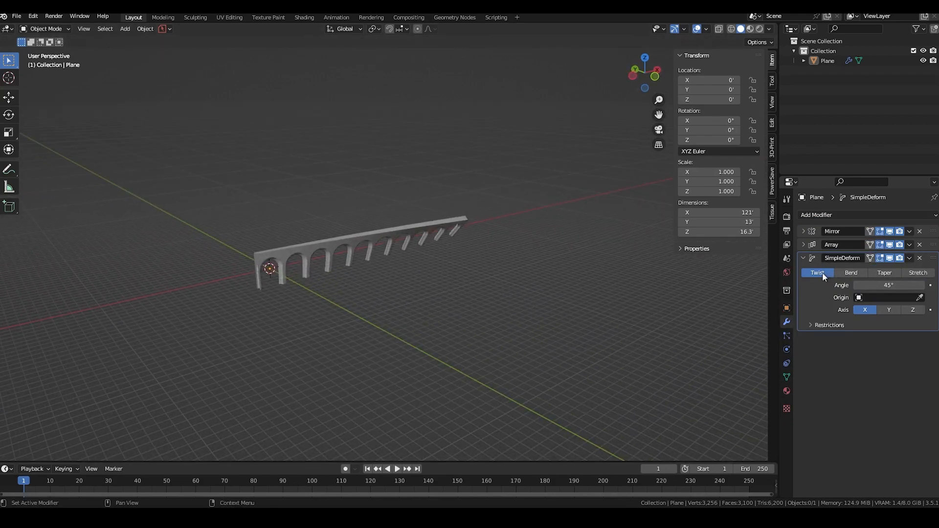
pyautogui.click(846, 273)
pyautogui.click(889, 284)
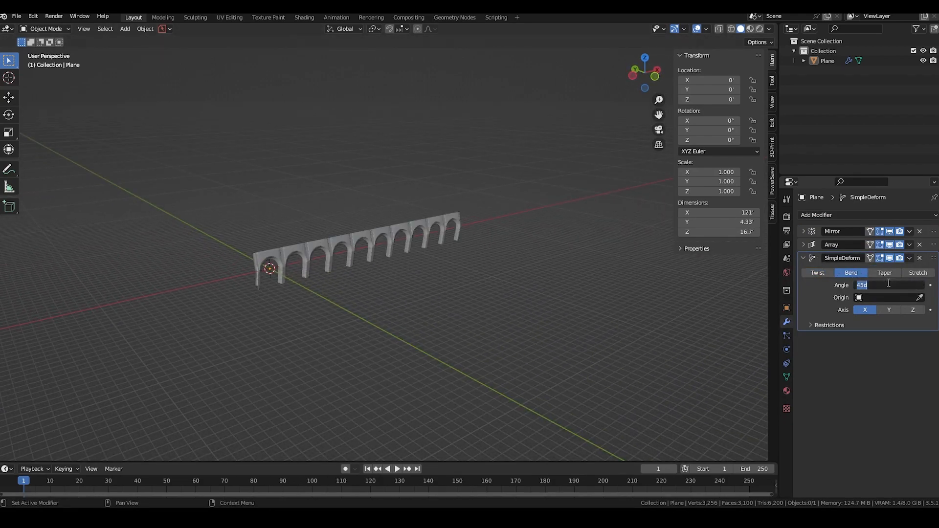
pyautogui.write('360')
pyautogui.press('Return')
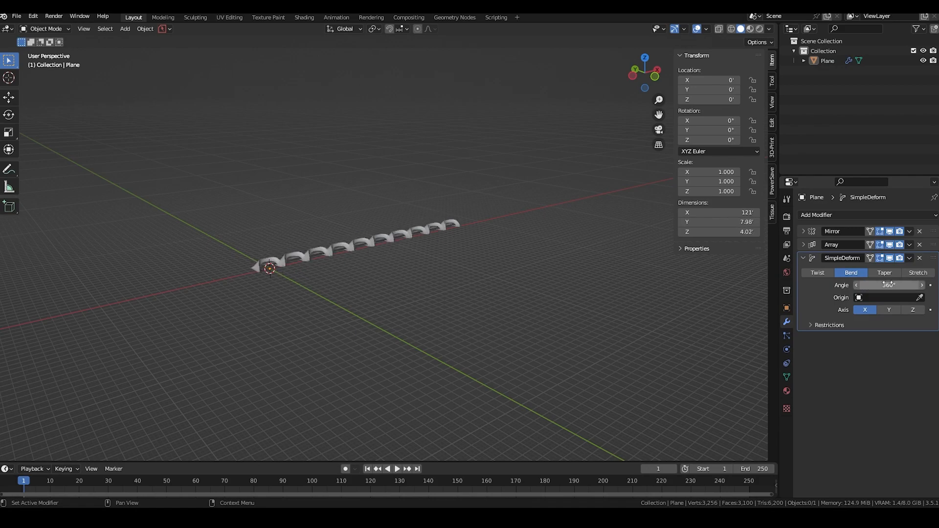
pyautogui.click(915, 310)
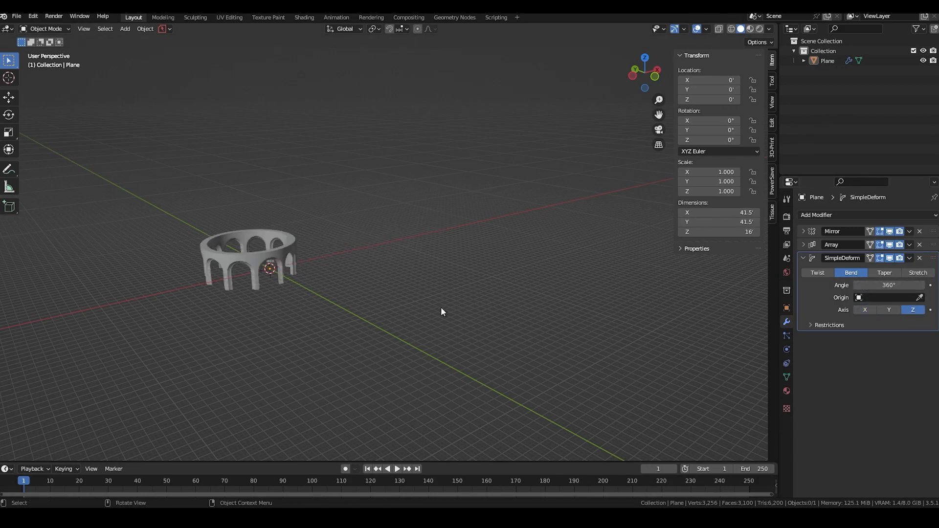
# - Apply Shade Auto Smooth to the circular arcade
pyautogui.keyDown('shift'); pyautogui.moveTo(240, 299); pyautogui.dragTo(306, 296, button='middle'); pyautogui.keyUp('shift')
pyautogui.scroll(3, 333, 263)
pyautogui.moveTo(334, 263); pyautogui.dragTo(251, 269, button='middle')
pyautogui.scroll(6, 313, 266)
pyautogui.moveTo(264, 301); pyautogui.dragTo(289, 281, button='middle')
pyautogui.keyDown('shift'); pyautogui.moveTo(368, 230); pyautogui.dragTo(615, 137, button='middle'); pyautogui.keyUp('shift')
pyautogui.moveTo(359, 207); pyautogui.dragTo(371, 228, button='middle')
pyautogui.rightClick(354, 274)
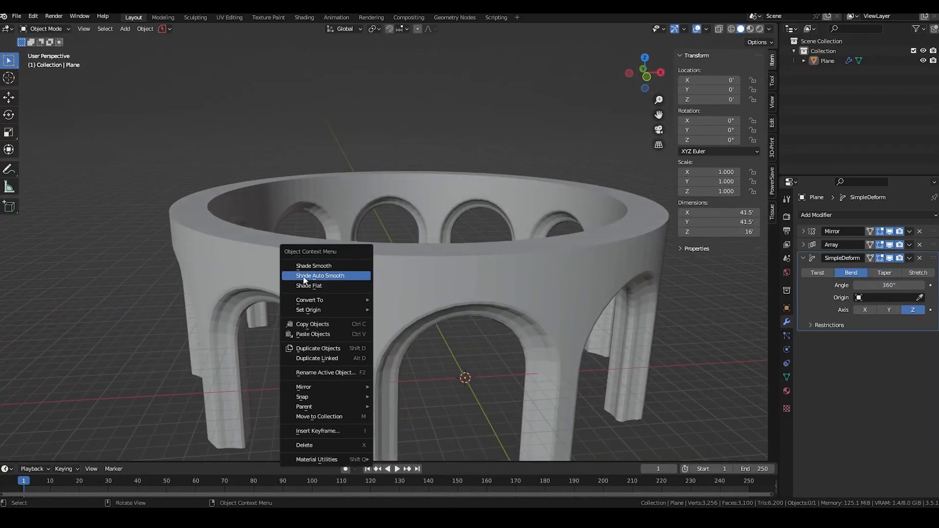
pyautogui.click(329, 275)
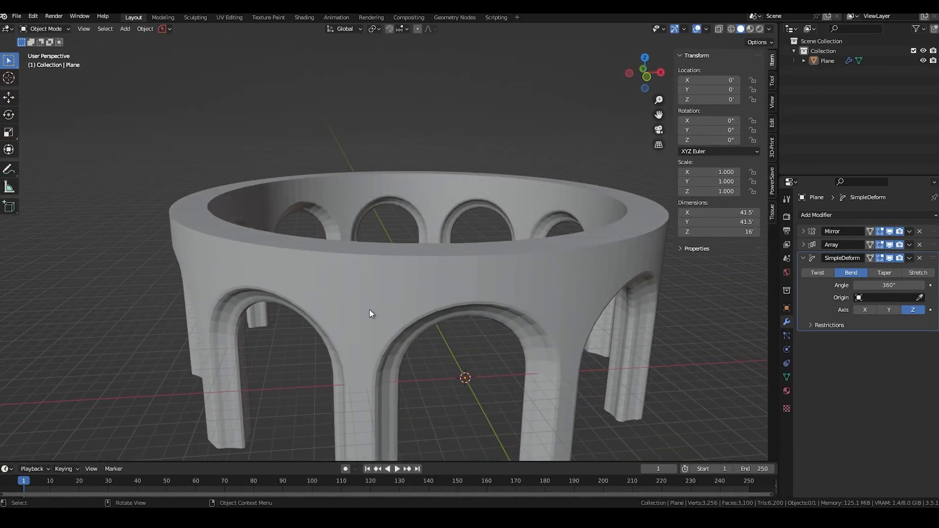
# - Select the arcade ring and apply its Mirror, Array and Simple Deform modifiers in order
pyautogui.moveTo(370, 312); pyautogui.dragTo(309, 215, button='middle')
pyautogui.click(311, 210)
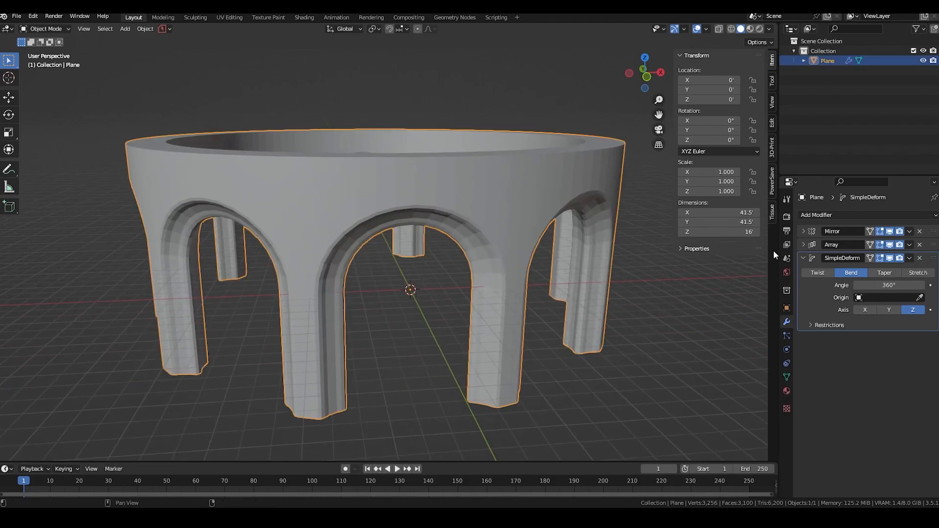
pyautogui.click(909, 231)
pyautogui.click(876, 243)
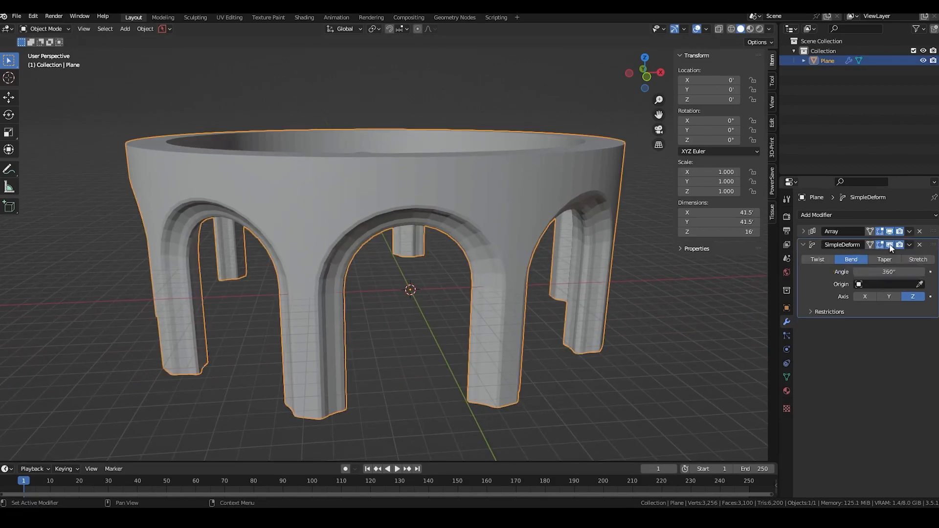
pyautogui.click(909, 231)
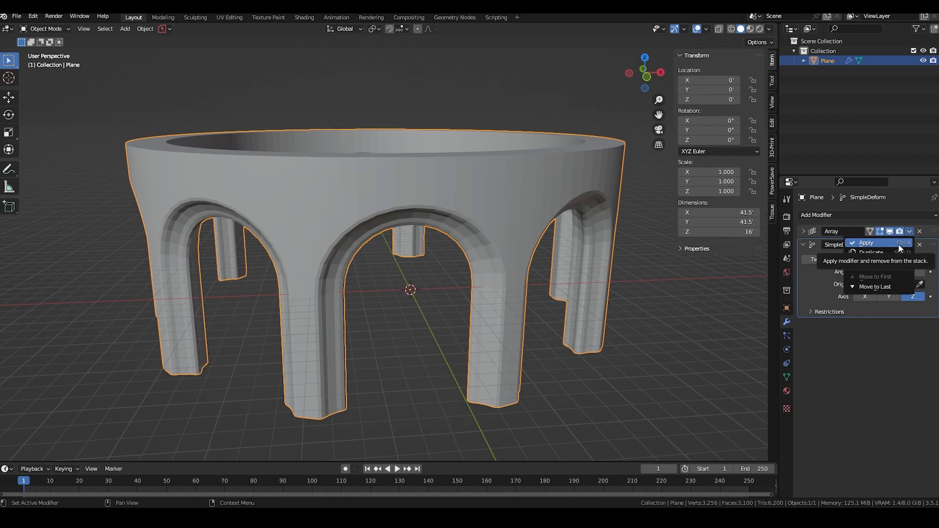
pyautogui.click(898, 243)
pyautogui.click(909, 231)
pyautogui.click(899, 245)
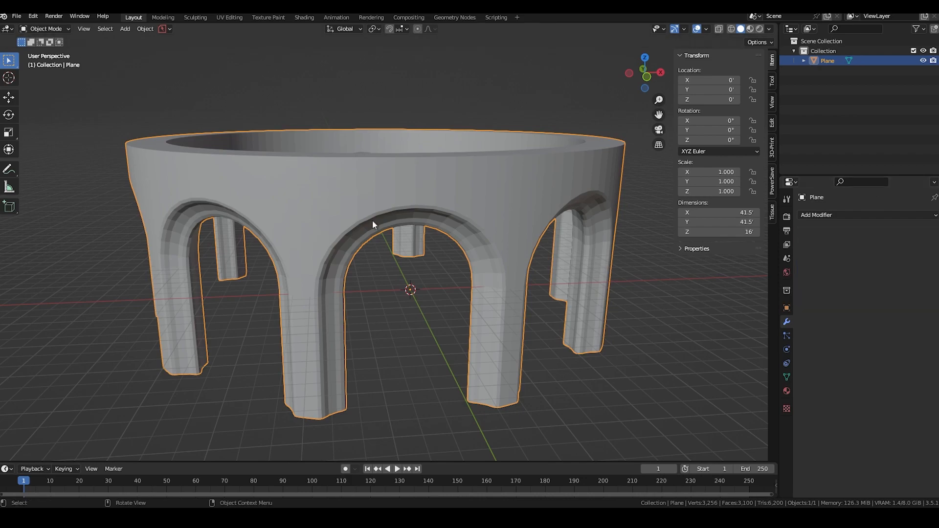
# - Select the ring's entire mesh in vertex edit mode and merge its vertices by distance
pyautogui.scroll(-2, 475, 236)
pyautogui.hotkey('ctrl', 'Tab')
pyautogui.click(360, 231)
pyautogui.press('a')
pyautogui.click(437, 262)
pyautogui.press('a')
pyautogui.click(436, 222)
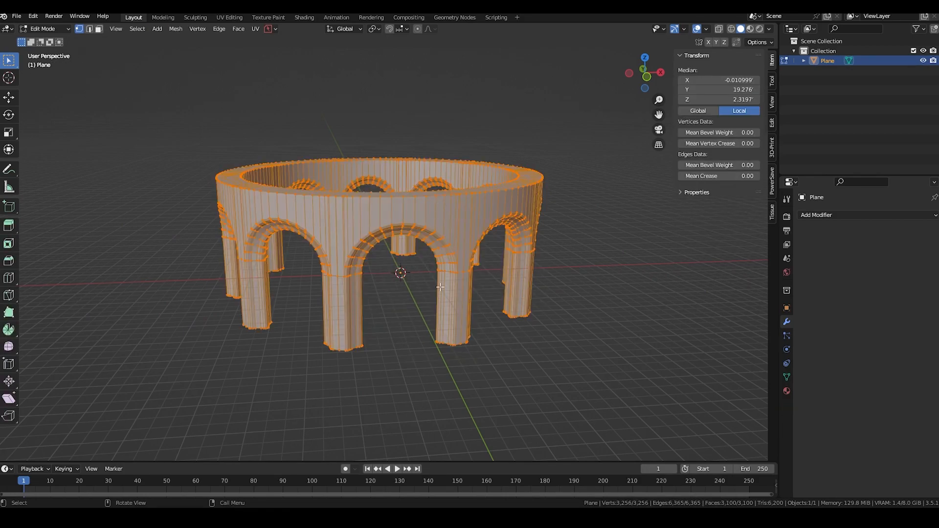
pyautogui.press('m')
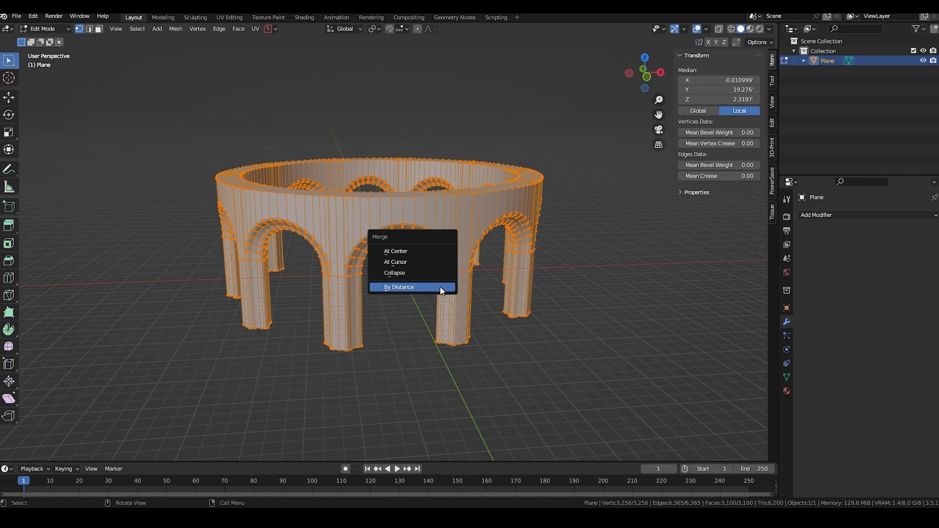
pyautogui.click(407, 288)
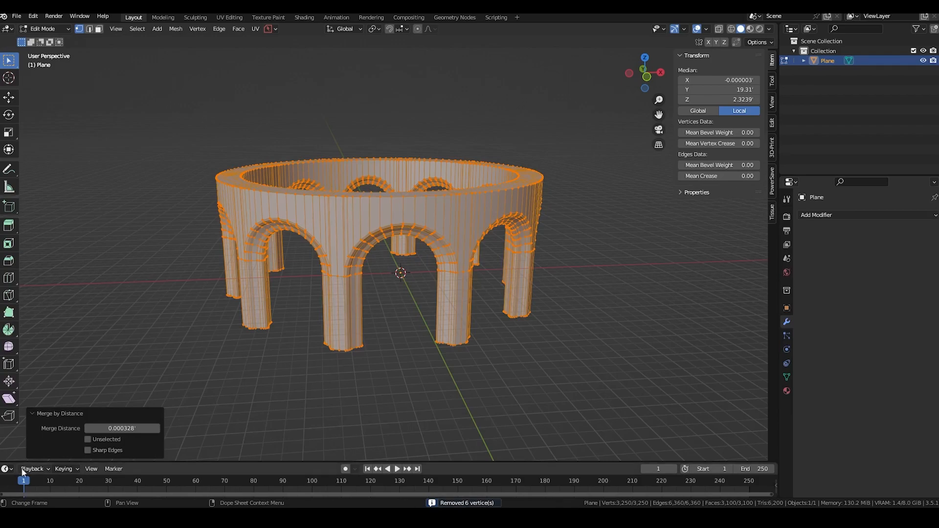
pyautogui.click(123, 429)
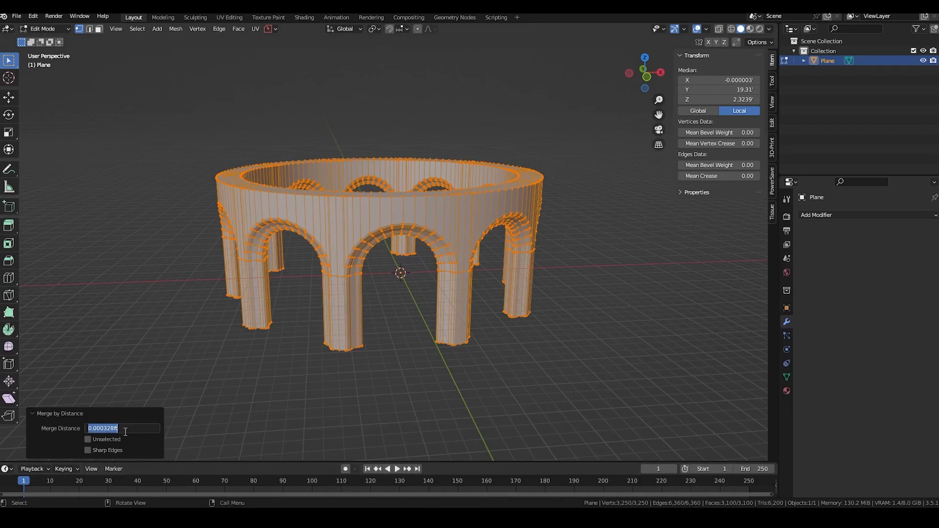
pyautogui.click(114, 430)
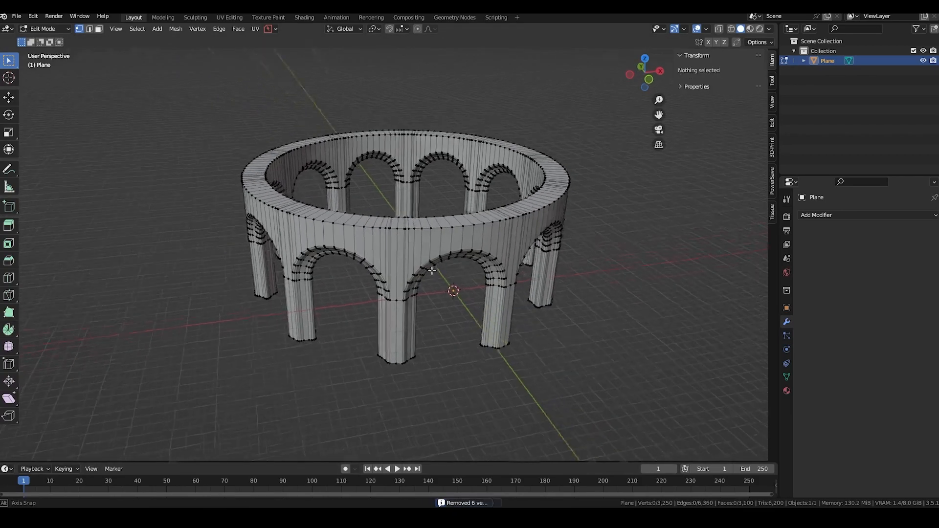
# - Return to Object Mode and set the ring's origin to its geometry
pyautogui.moveTo(422, 264); pyautogui.dragTo(425, 276, button='middle')
pyautogui.press('Tab')
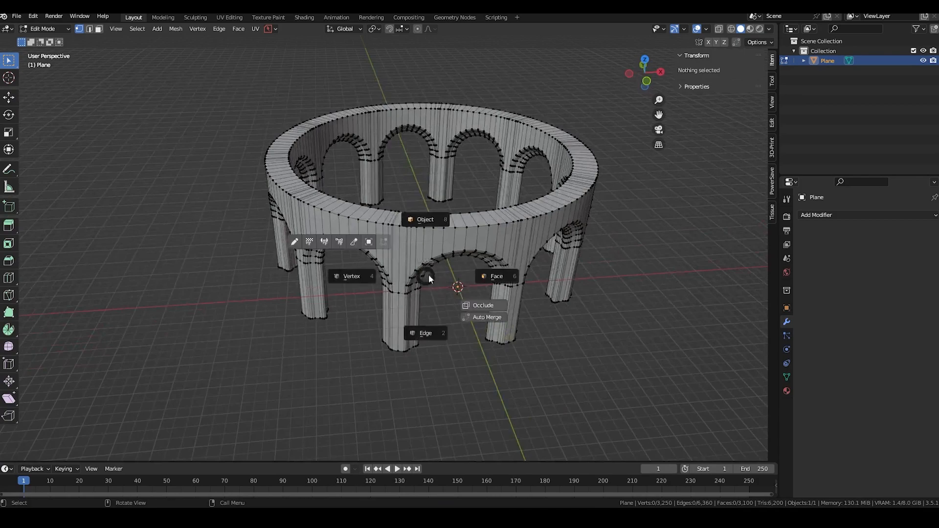
pyautogui.click(433, 229)
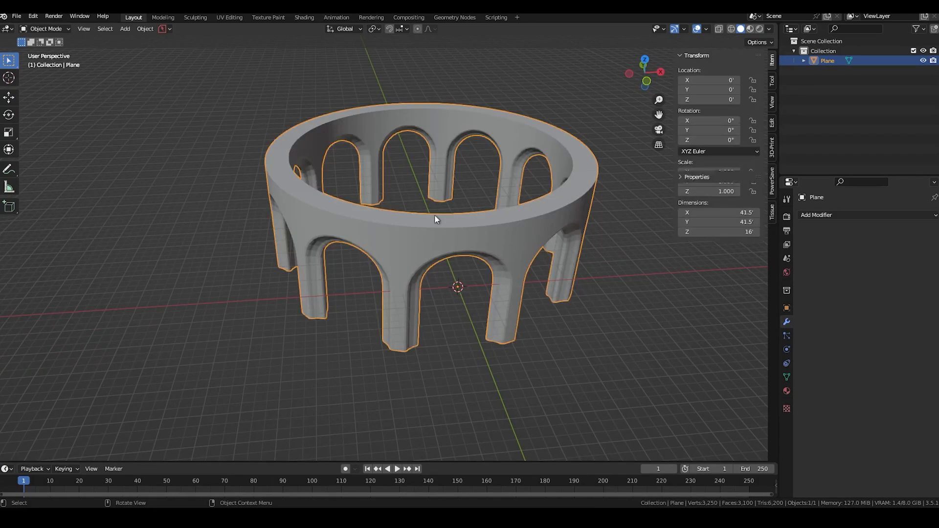
pyautogui.hotkey('shift', 's')
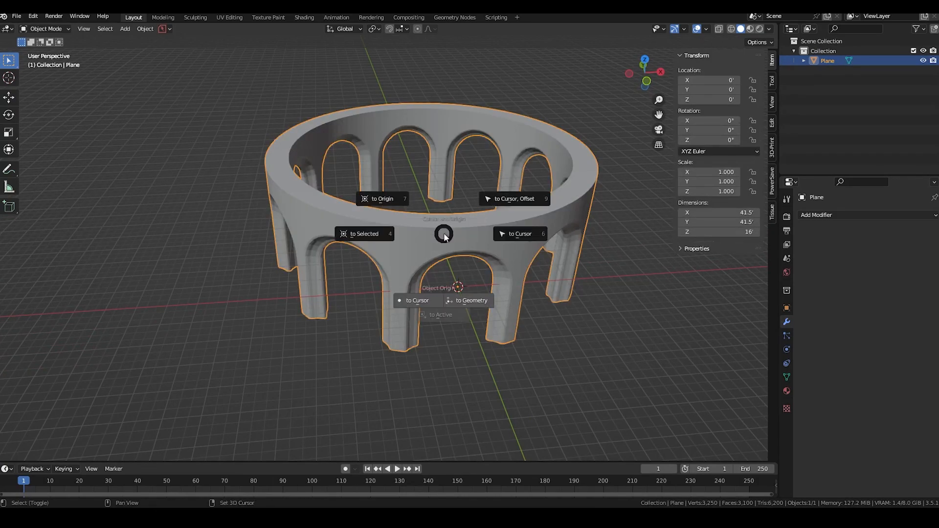
pyautogui.hotkey('shift', 's')
pyautogui.click(470, 302)
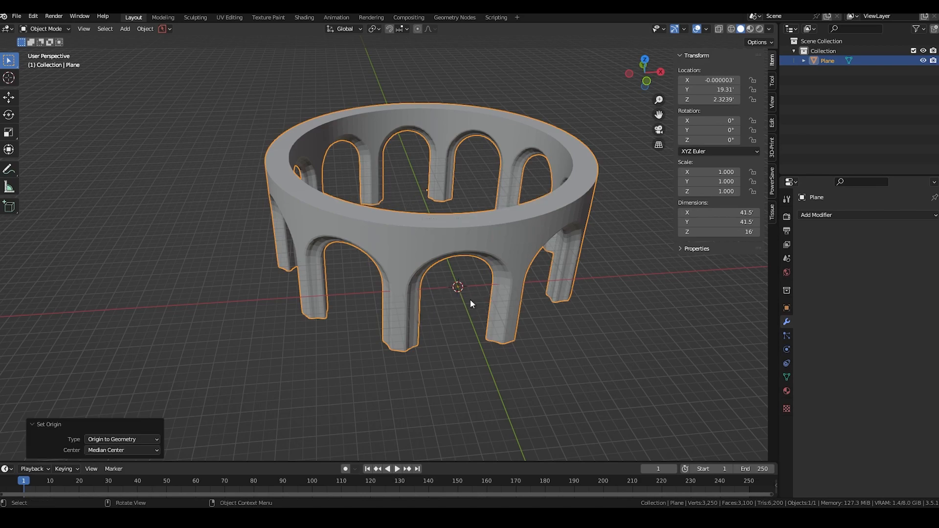
# - Move the ring about -19.2 ft along Y in the top view to centre it on the world origin
pyautogui.moveTo(497, 246); pyautogui.dragTo(497, 303, button='middle')
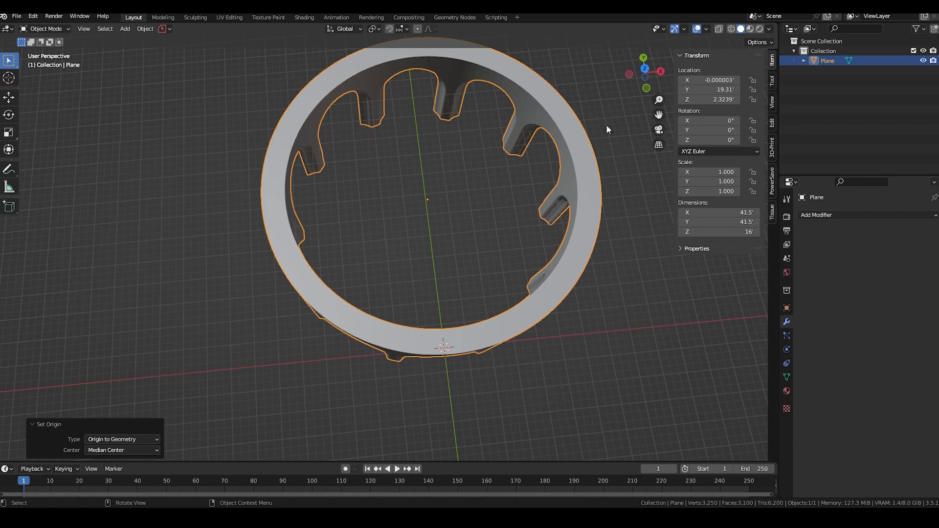
pyautogui.click(644, 71)
pyautogui.scroll(-4, 416, 233)
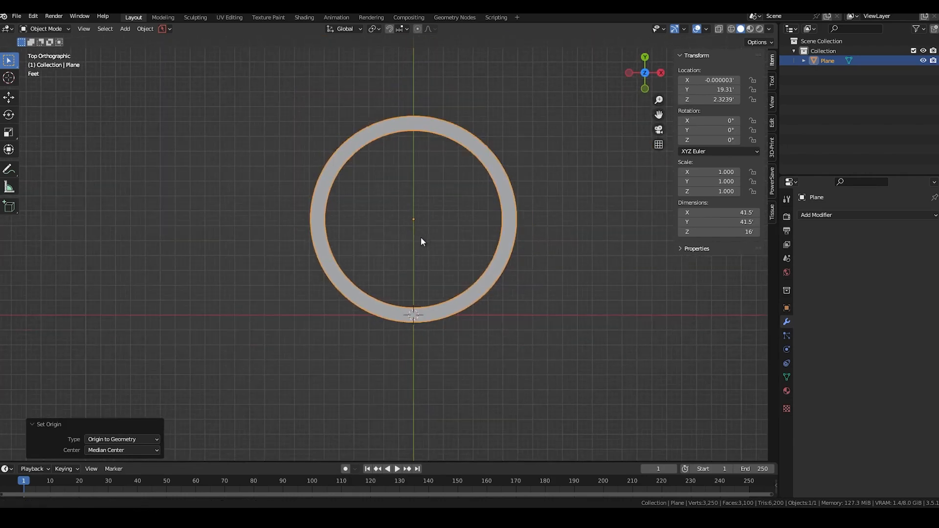
pyautogui.keyDown('shift'); pyautogui.moveTo(420, 237); pyautogui.dragTo(411, 277, button='middle'); pyautogui.keyUp('shift')
pyautogui.press('g')
pyautogui.press('y')
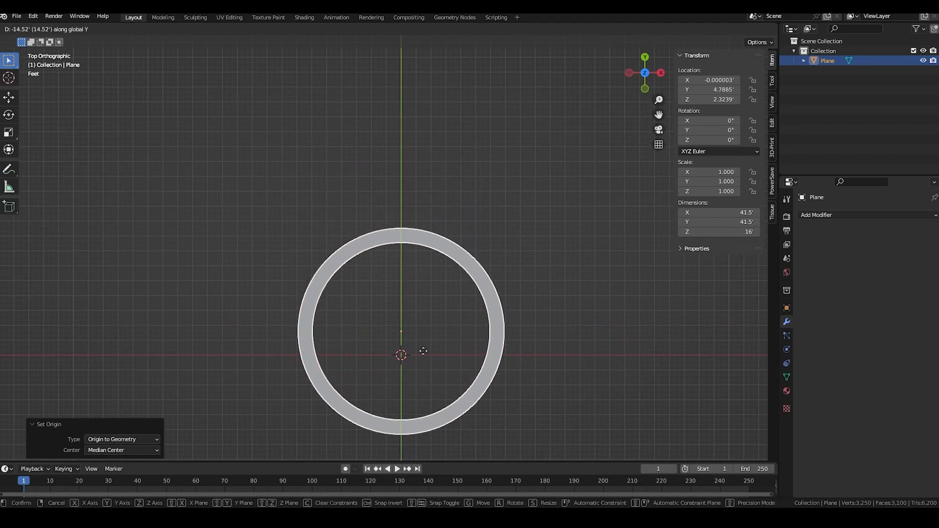
pyautogui.click(428, 380)
pyautogui.keyDown('shift'); pyautogui.moveTo(424, 388); pyautogui.dragTo(431, 269, button='middle'); pyautogui.keyUp('shift')
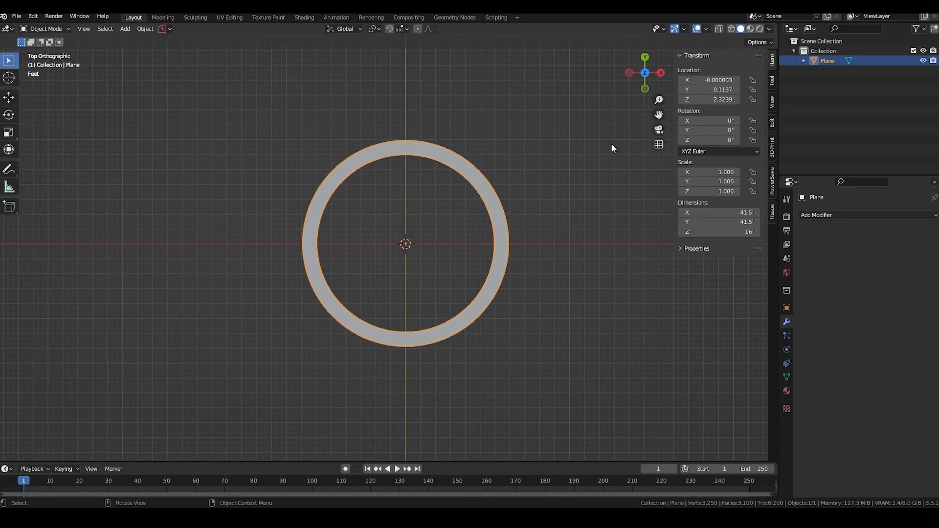
# - Raise the ring about 10.12 ft along Z in the front view so its piers stand above the ground line
pyautogui.click(645, 89)
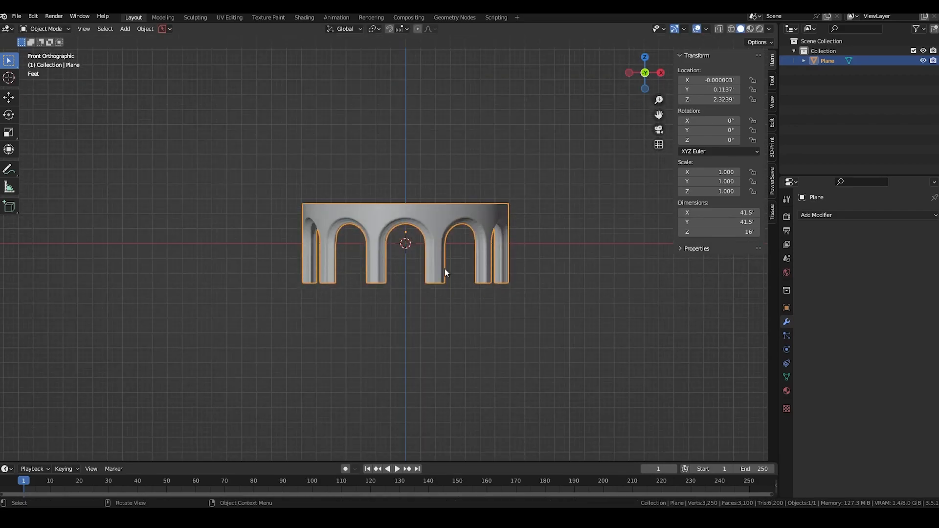
pyautogui.scroll(10, 439, 271)
pyautogui.scroll(-3, 439, 271)
pyautogui.scroll(-3, 368, 280)
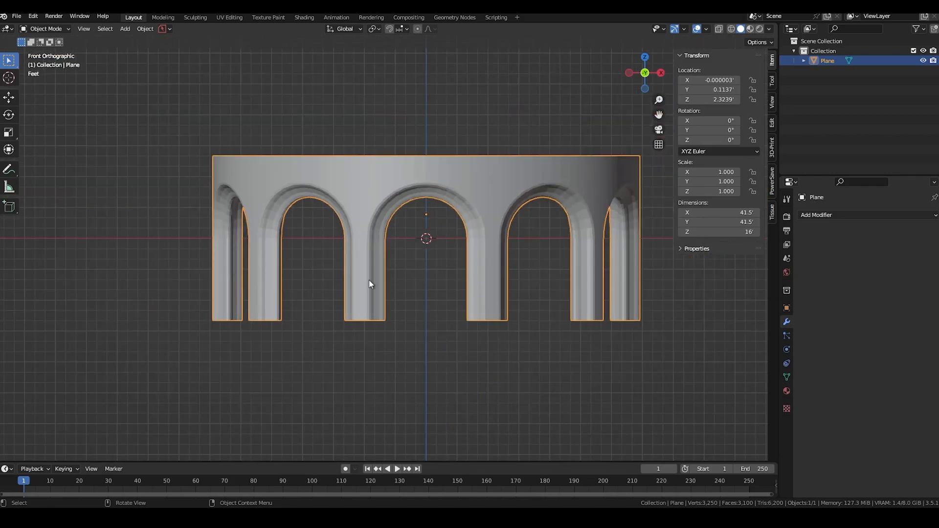
pyautogui.keyDown('shift'); pyautogui.moveTo(404, 288); pyautogui.dragTo(337, 277, button='middle'); pyautogui.keyUp('shift')
pyautogui.press('g')
pyautogui.press('z')
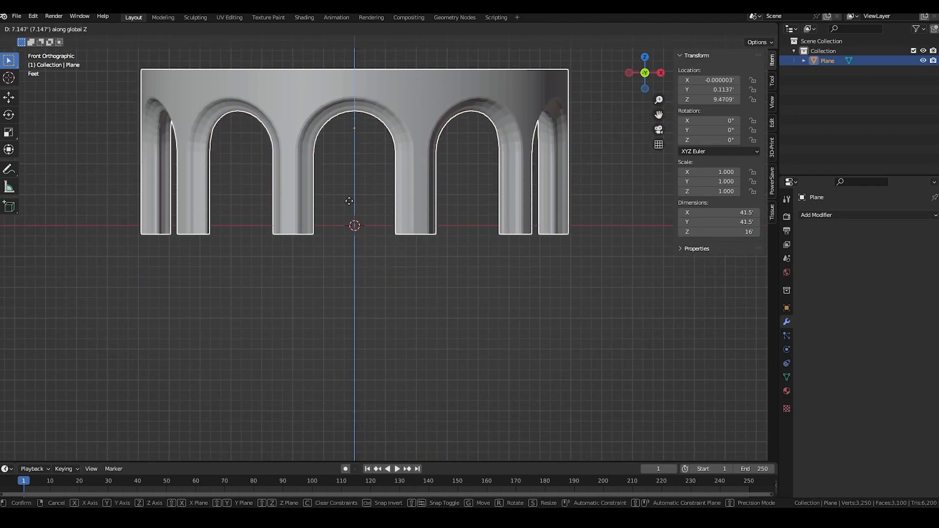
pyautogui.click(363, 175)
pyautogui.keyDown('shift'); pyautogui.moveTo(368, 190); pyautogui.dragTo(392, 268, button='middle'); pyautogui.keyUp('shift')
# - Select the bottom vertices of all piers in vertex mode with X-Ray on, and set the pivot point to Individual Origins
pyautogui.hotkey('ctrl', 'Tab')
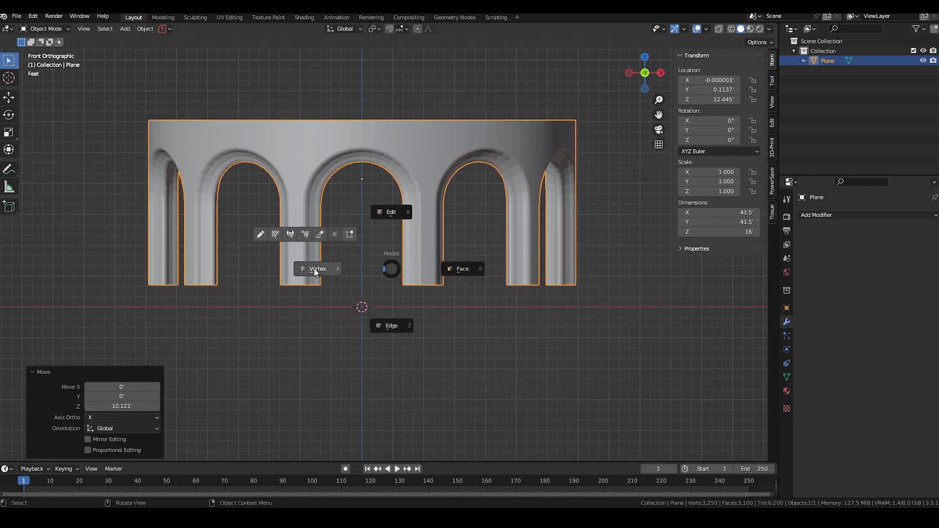
pyautogui.click(299, 269)
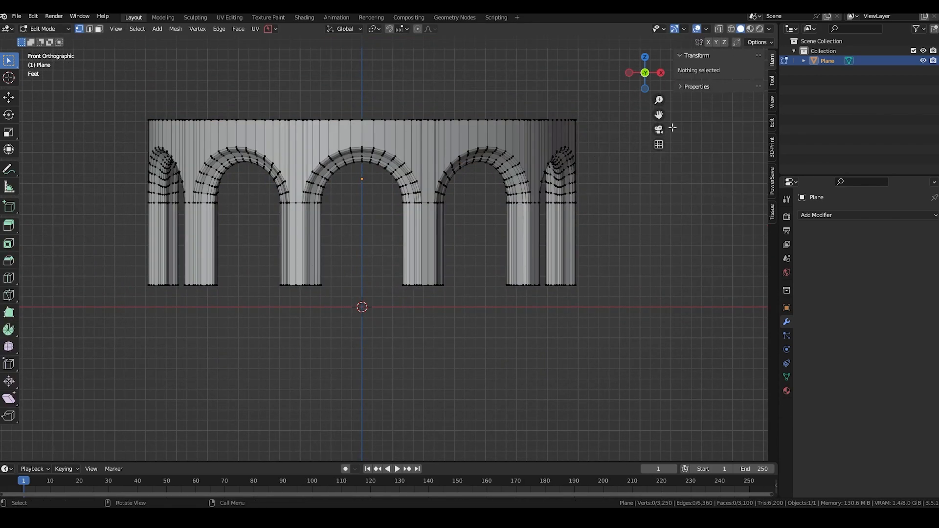
pyautogui.click(719, 29)
pyautogui.moveTo(115, 261); pyautogui.dragTo(652, 351)
pyautogui.click(375, 29)
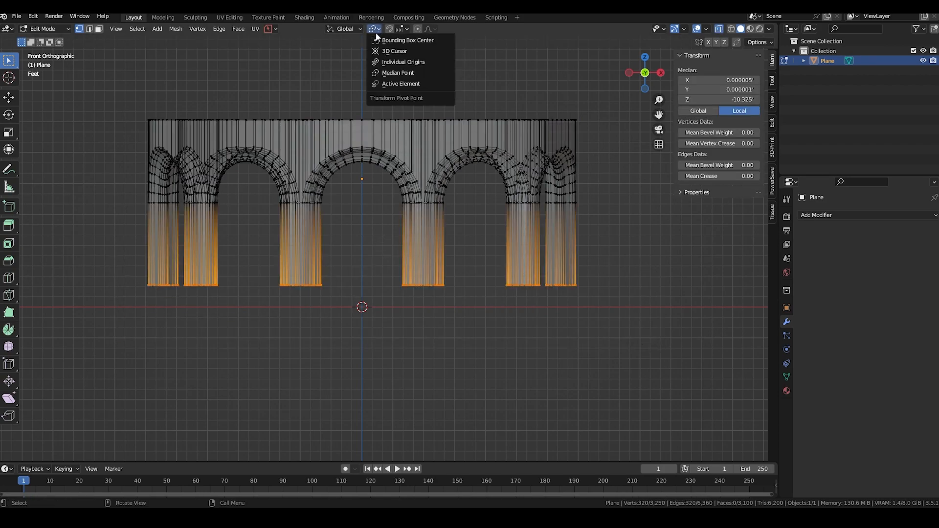
pyautogui.click(402, 64)
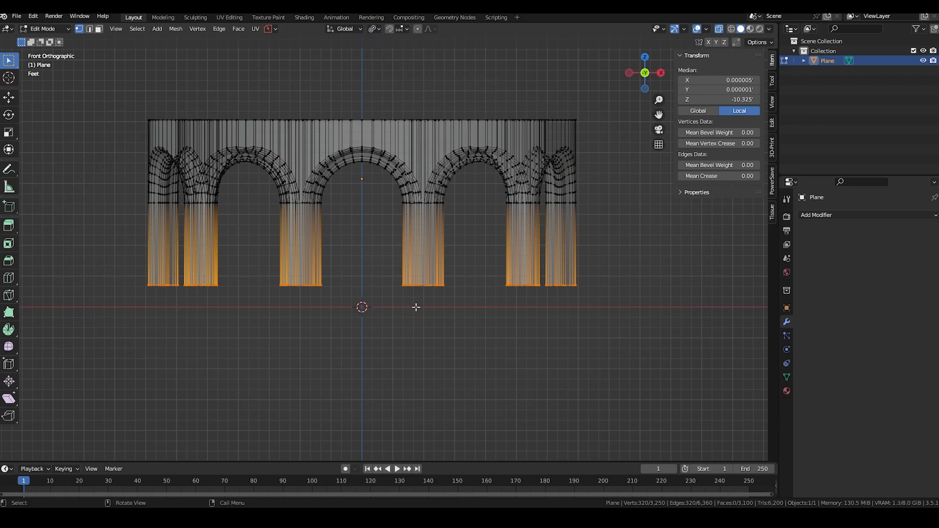
# - Extrude the bottom edges of the piers and scale them outward by about 1.077 around their individual origins
pyautogui.press('e')
pyautogui.press('s')
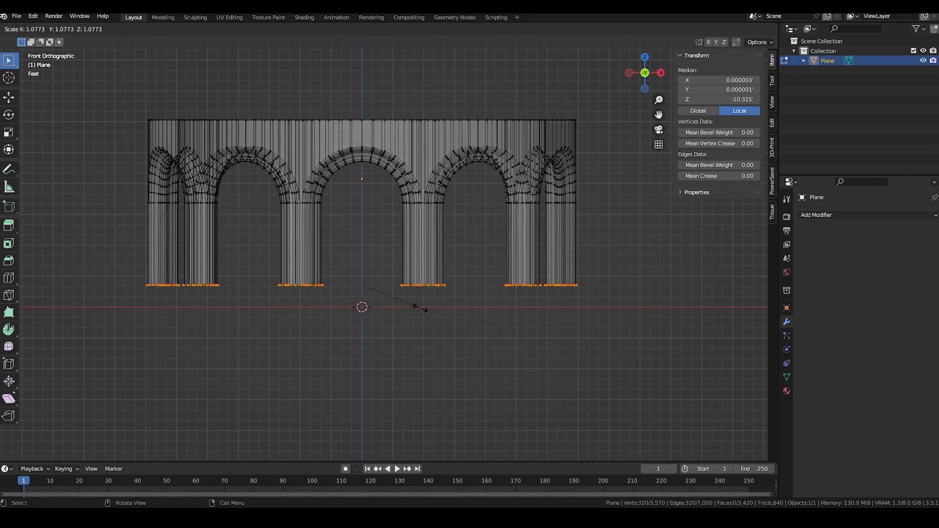
pyautogui.click(419, 308)
# - Extrude the piers' bottom edges about 0.288 ft down along Z, and extrude them again scaled outward by about 1.101
pyautogui.press('e')
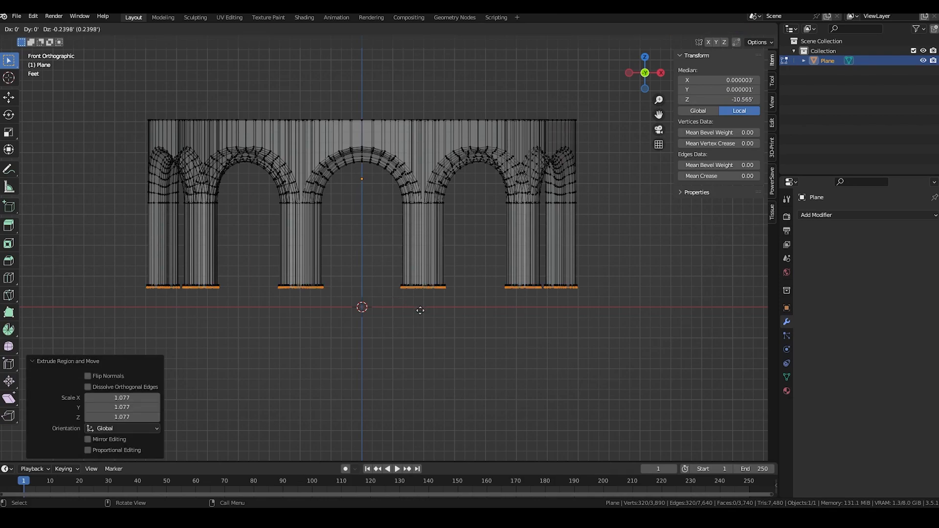
pyautogui.press('z')
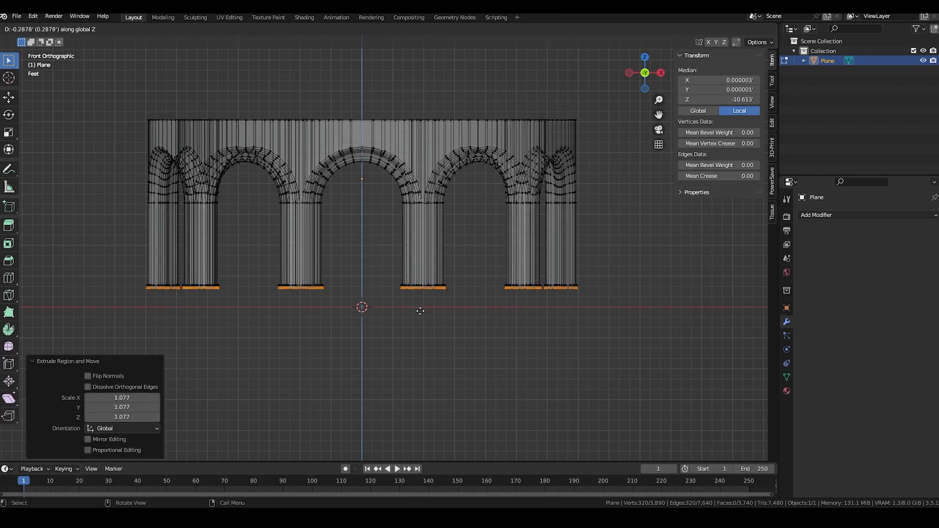
pyautogui.click(420, 311)
pyautogui.press('e')
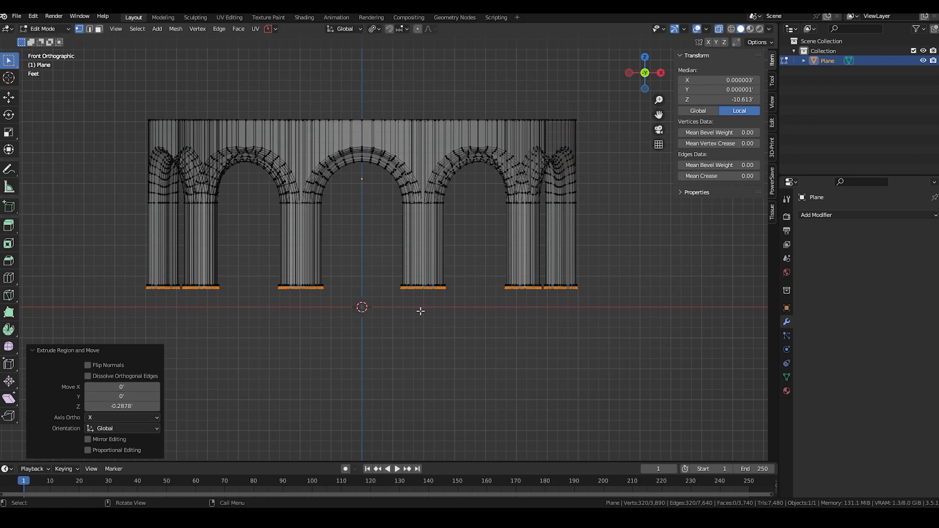
pyautogui.press('s')
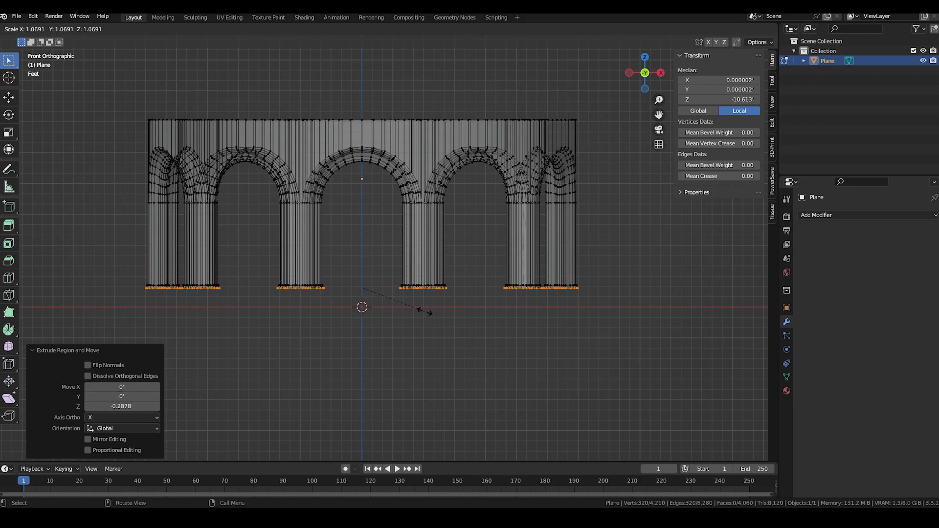
pyautogui.click(427, 312)
# - Extrude the bottom edges about 0.48 ft down along Z, and extrude them once more scaled outward by about 1.065
pyautogui.press('e')
pyautogui.press('z')
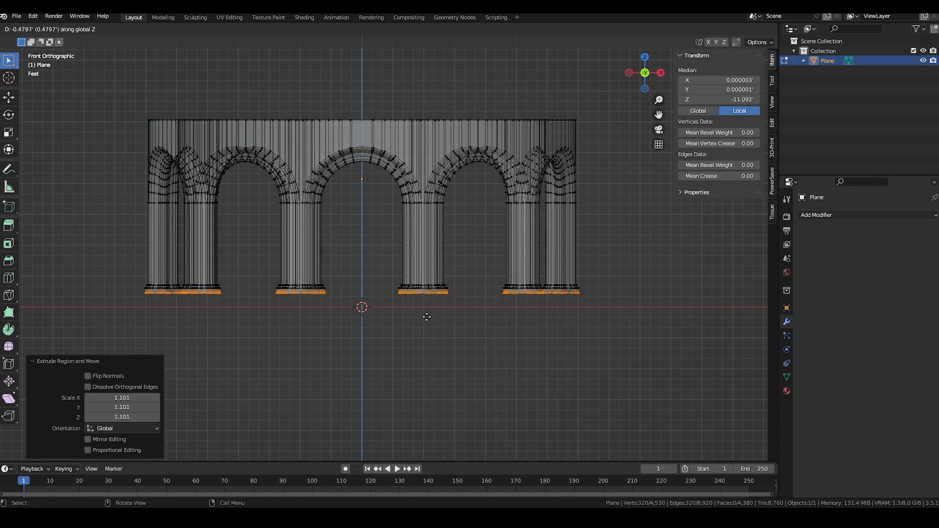
pyautogui.click(427, 317)
pyautogui.press('e')
pyautogui.press('s')
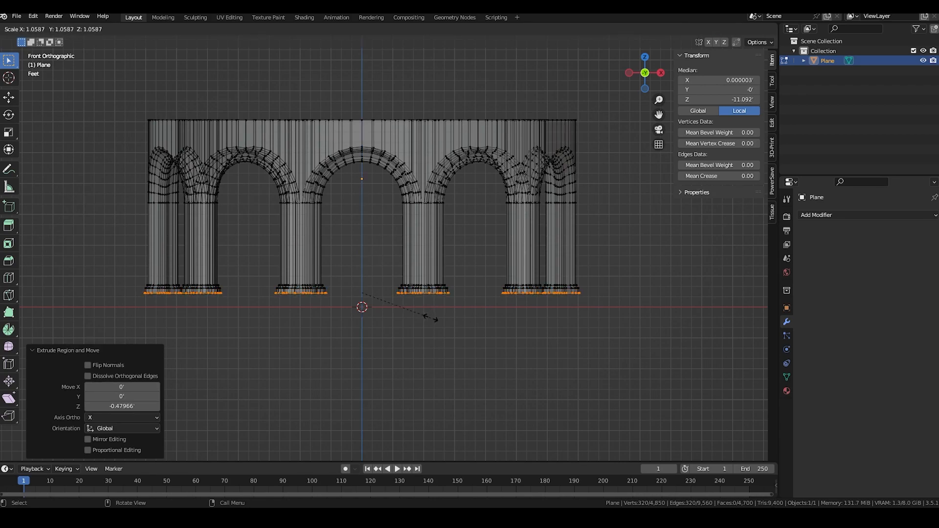
pyautogui.click(431, 318)
# - Extrude the bottom edges of the pier bases in further successive tiers down along Z to finish the stepped mouldings
pyautogui.press('e')
pyautogui.press('s')
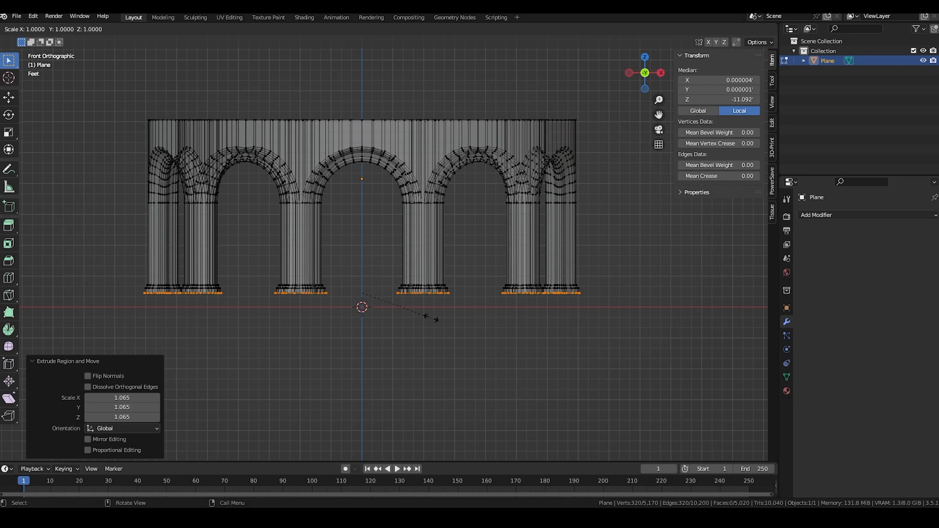
pyautogui.press('z')
pyautogui.click(431, 318)
pyautogui.press('e')
pyautogui.press('z')
pyautogui.click(432, 325)
pyautogui.press('e')
pyautogui.press('z')
pyautogui.click(434, 331)
# - Return to Object Mode and shade the arcade ring smooth with Auto Smooth at 30°
pyautogui.press('Tab')
pyautogui.click(442, 255)
pyautogui.moveTo(435, 252); pyautogui.dragTo(415, 283, button='middle')
pyautogui.scroll(2, 418, 352)
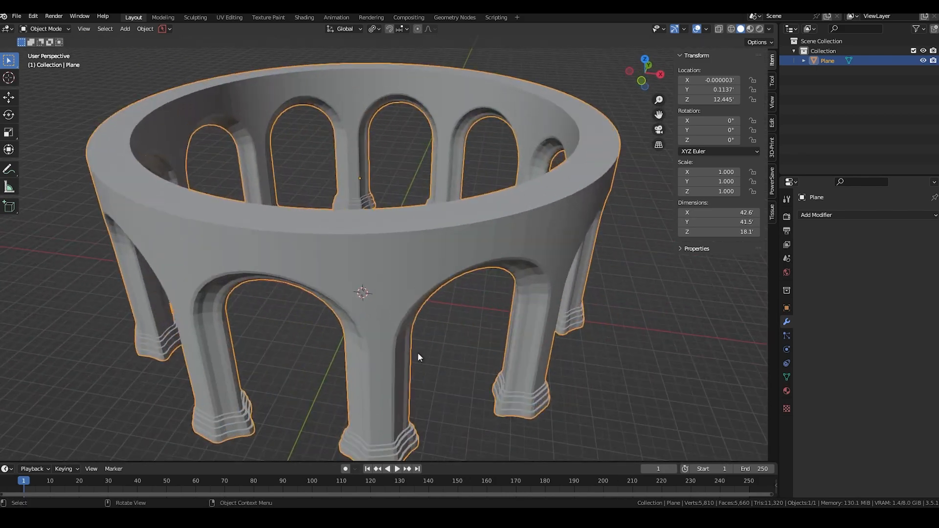
pyautogui.scroll(1, 422, 271)
pyautogui.scroll(3, 401, 380)
pyautogui.scroll(2, 378, 228)
pyautogui.scroll(1, 369, 189)
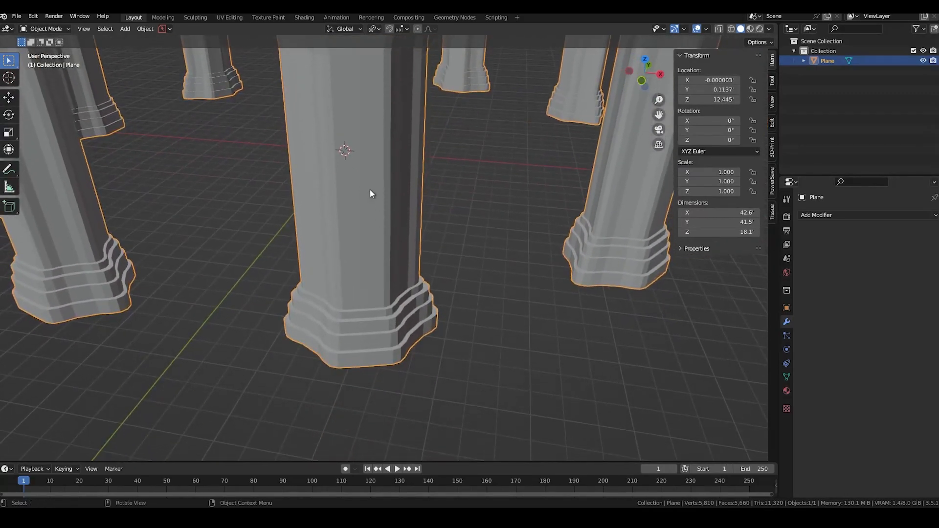
pyautogui.scroll(-5, 385, 237)
pyautogui.rightClick(376, 223)
pyautogui.click(376, 223)
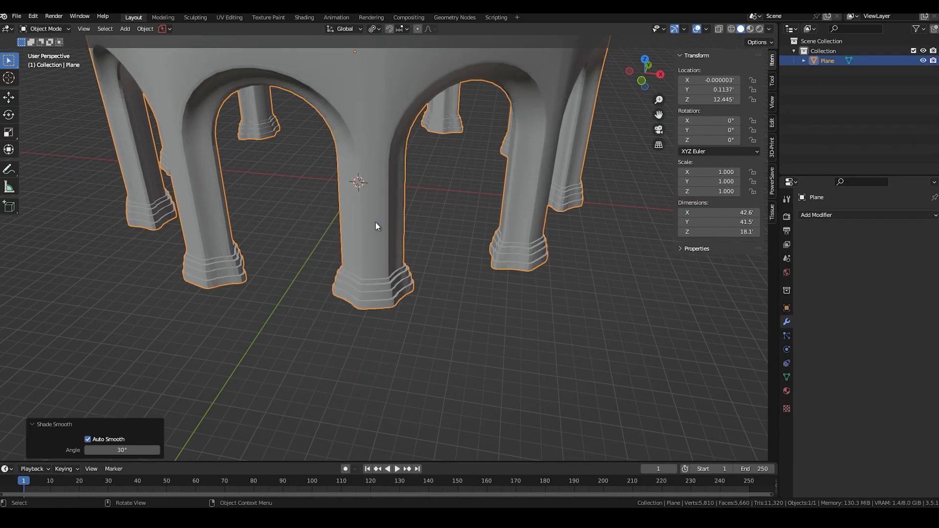
# - Set the viewport lighting to a dark red MatCap and enable the Cavity and Shadow options
pyautogui.moveTo(377, 234); pyautogui.dragTo(491, 155, button='middle')
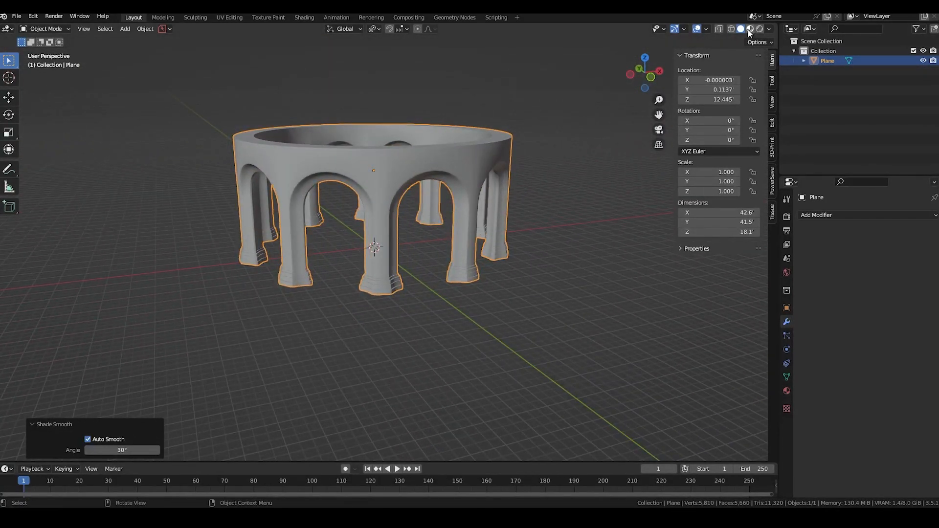
pyautogui.click(769, 28)
pyautogui.click(758, 76)
pyautogui.click(761, 100)
pyautogui.click(708, 196)
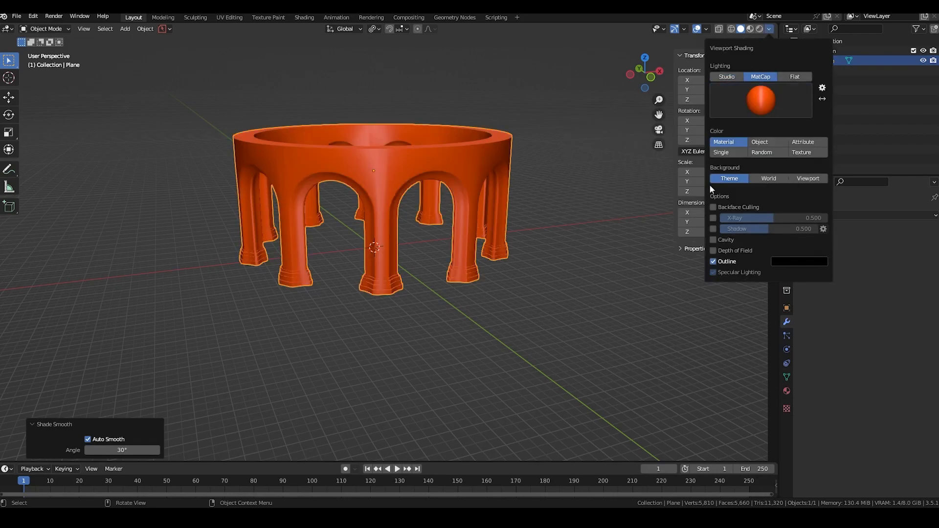
pyautogui.click(714, 240)
pyautogui.click(763, 91)
pyautogui.click(619, 165)
pyautogui.moveTo(739, 261); pyautogui.dragTo(827, 261)
pyautogui.click(713, 228)
pyautogui.moveTo(578, 243); pyautogui.dragTo(538, 257, button='middle')
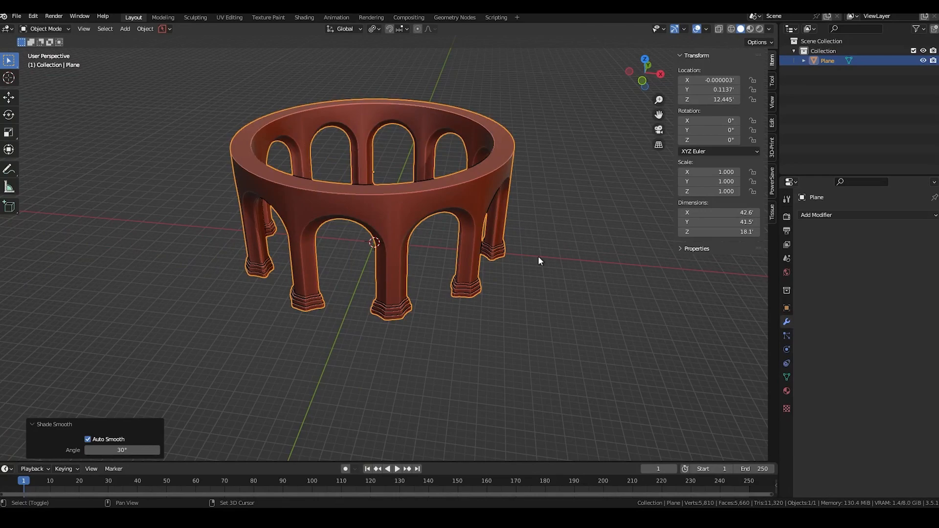
# - Add a 32-vertex mesh circle at the world origin and scale it by about 23.851 so it surrounds the piers
pyautogui.hotkey('shift', 'a')
pyautogui.moveTo(538, 256)
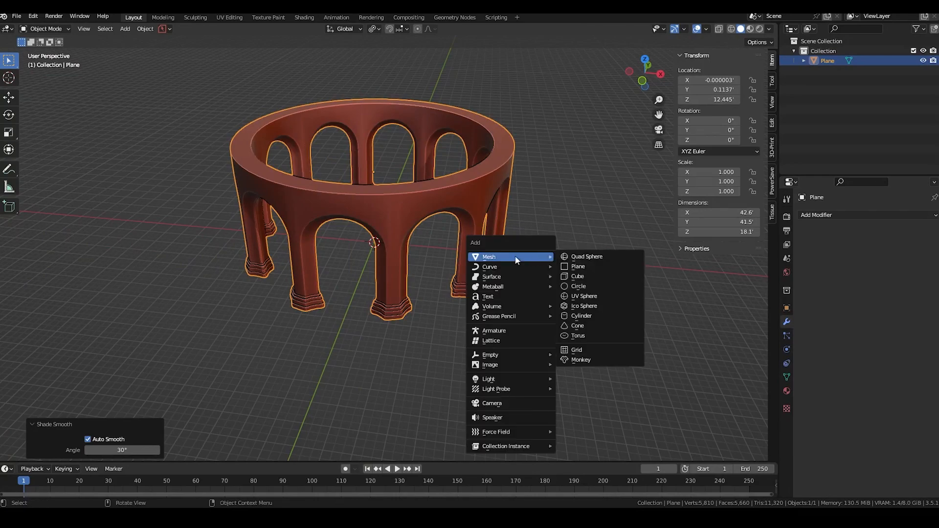
pyautogui.click(601, 286)
pyautogui.press('s')
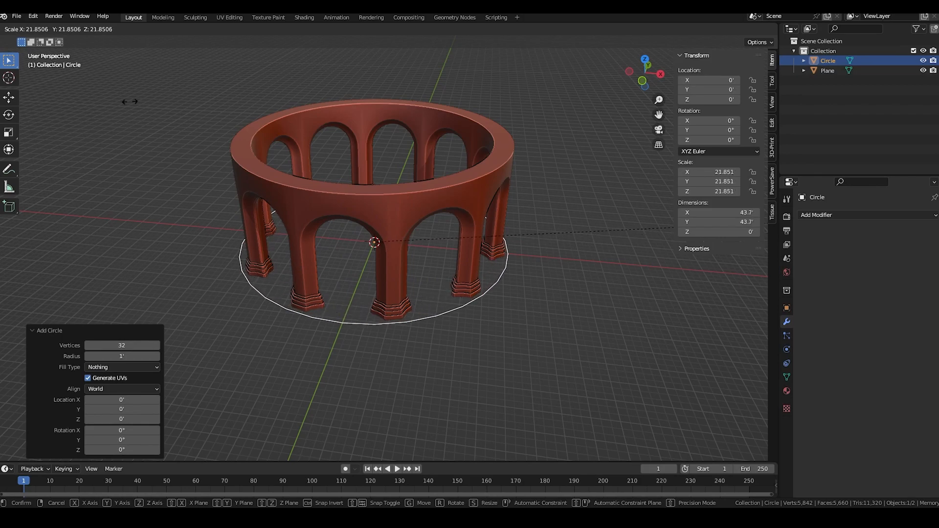
pyautogui.click(385, 54)
pyautogui.moveTo(388, 89); pyautogui.dragTo(481, 173, button='middle')
# - Fill the circle with a face, extrude it downward, and extrude it outward by about 1.069 to form the first stair tread
pyautogui.press('Tab')
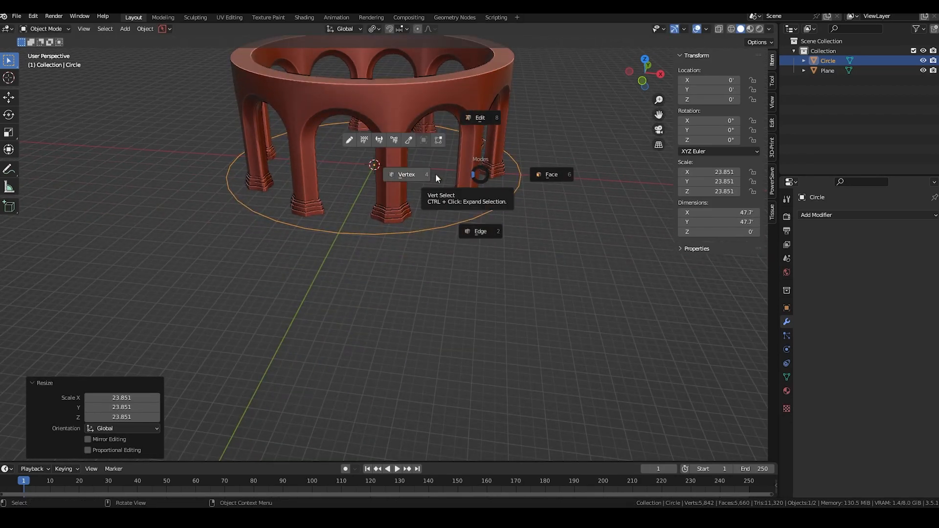
pyautogui.click(436, 175)
pyautogui.press('f')
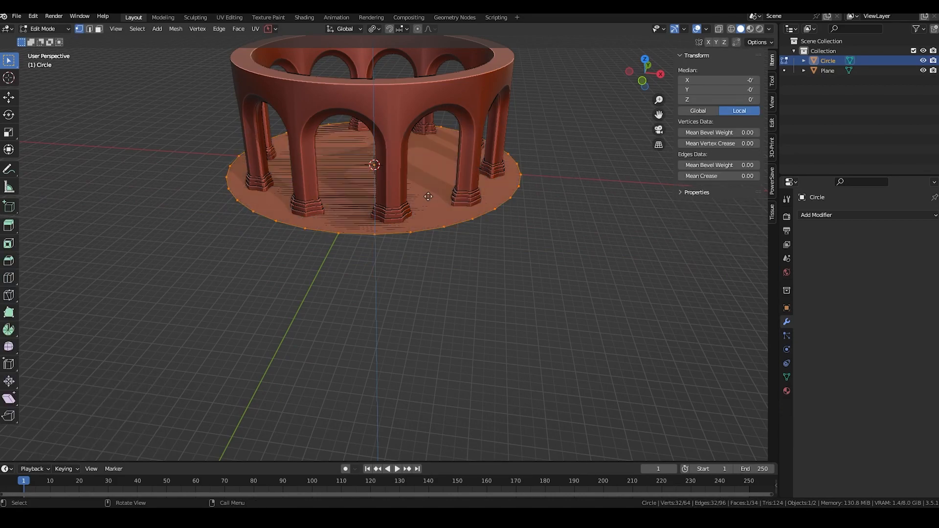
pyautogui.press('z')
pyautogui.press('z')
pyautogui.click(432, 202)
pyautogui.press('e')
pyautogui.press('s')
pyautogui.click(434, 206)
# - Extrude the platform downward, outward and downward again to build its remaining steps, to about 53.7 ft wide and 4.11 ft high overall
pyautogui.press('e')
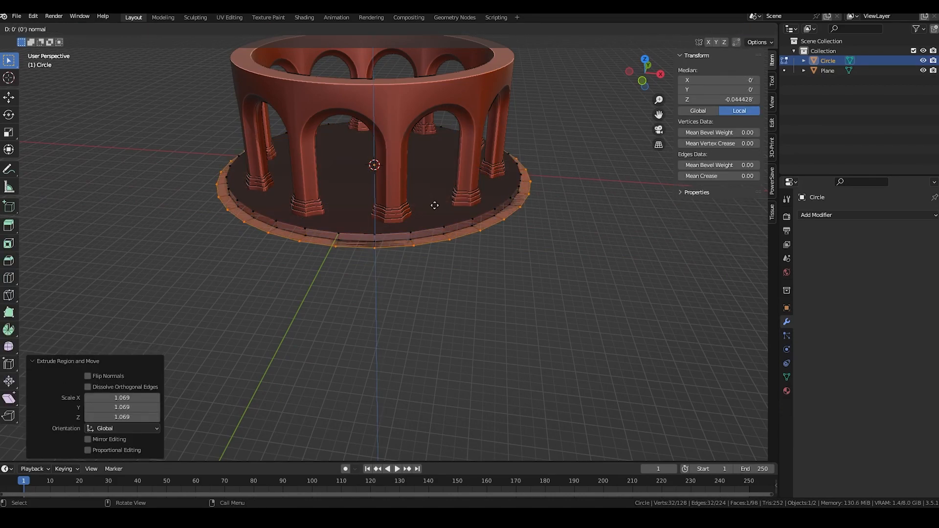
pyautogui.press('z')
pyautogui.press('z')
pyautogui.click(431, 214)
pyautogui.press('e')
pyautogui.press('s')
pyautogui.click(436, 215)
pyautogui.press('e')
pyautogui.press('z')
pyautogui.press('z')
pyautogui.click(435, 224)
pyautogui.press('Tab')
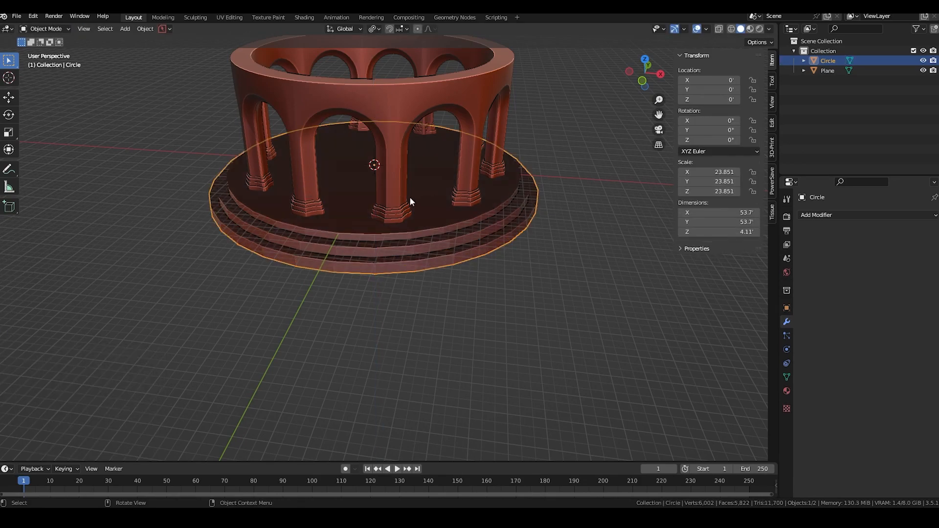
# - Add a cone with a 22 ft base radius and 2 ft depth, and raise it about 19.37 ft along Z onto the ring
pyautogui.moveTo(411, 199); pyautogui.dragTo(452, 196, button='middle')
pyautogui.hotkey('shift', 'a')
pyautogui.moveTo(451, 198)
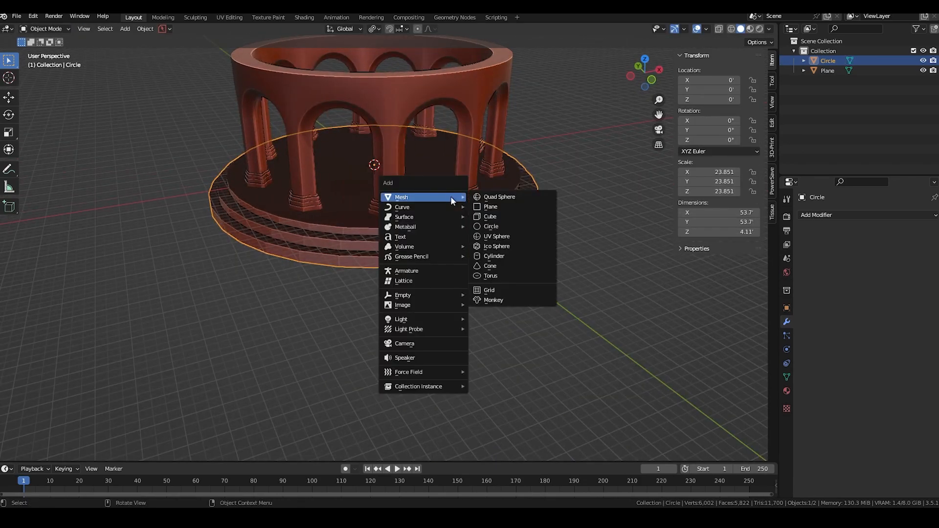
pyautogui.click(504, 266)
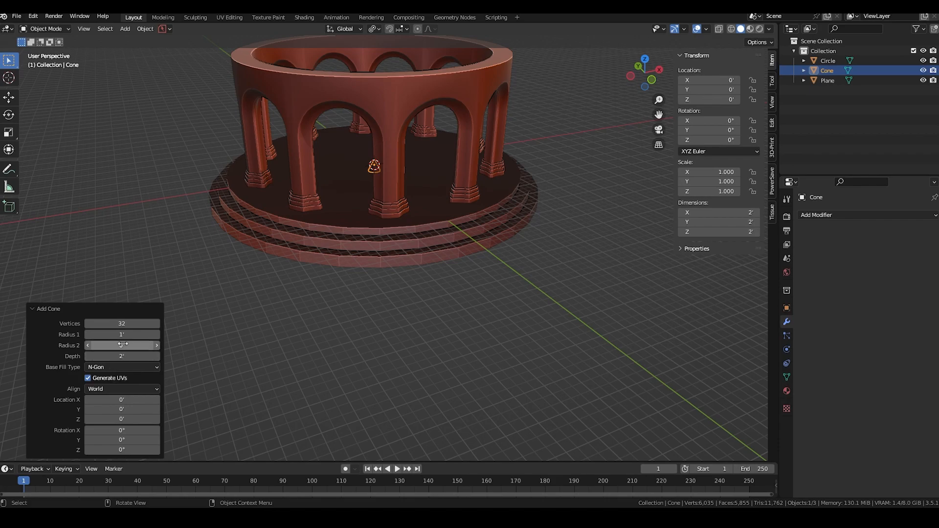
pyautogui.moveTo(122, 334); pyautogui.dragTo(487, 209)
pyautogui.press('g')
pyautogui.press('z')
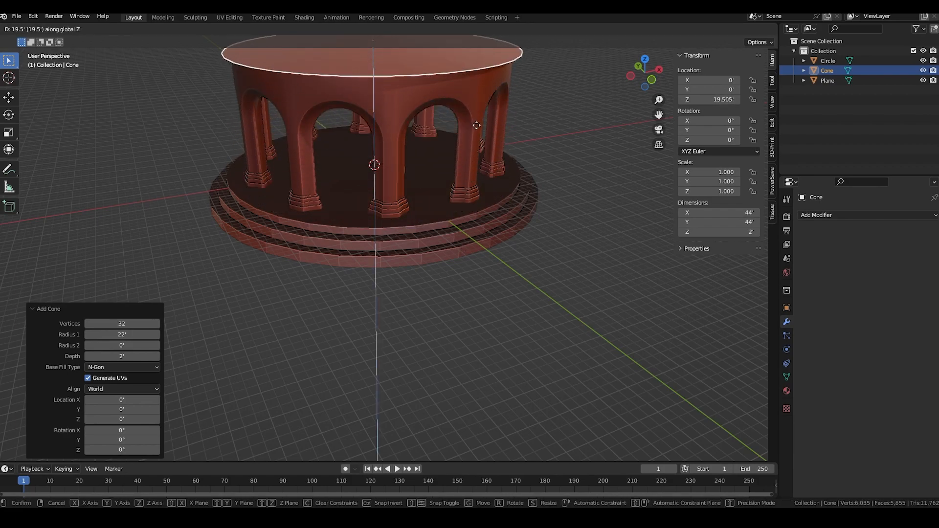
pyautogui.click(477, 125)
# - Bevel the cone's apex vertex with one segment and a width of about 1.21 ft
pyautogui.moveTo(476, 125); pyautogui.dragTo(482, 245, button='middle')
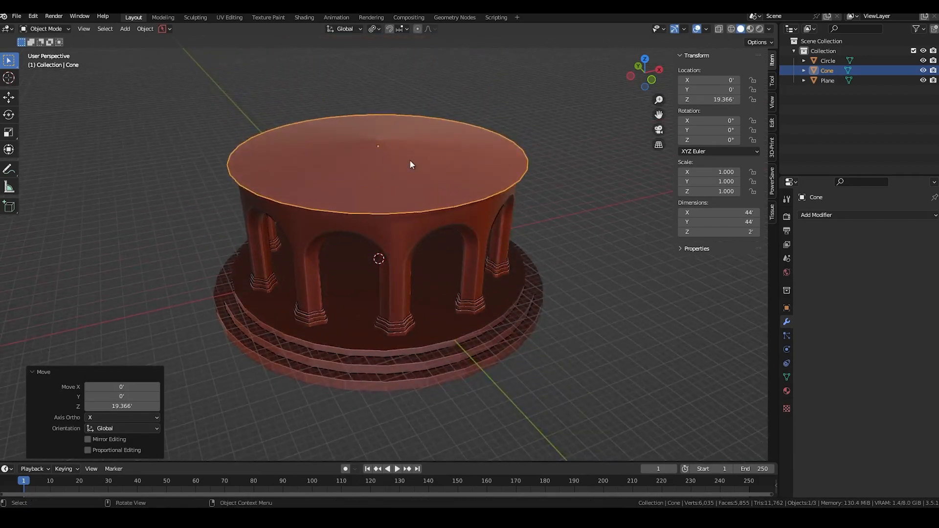
pyautogui.hotkey('ctrl', 'Tab')
pyautogui.click(353, 163)
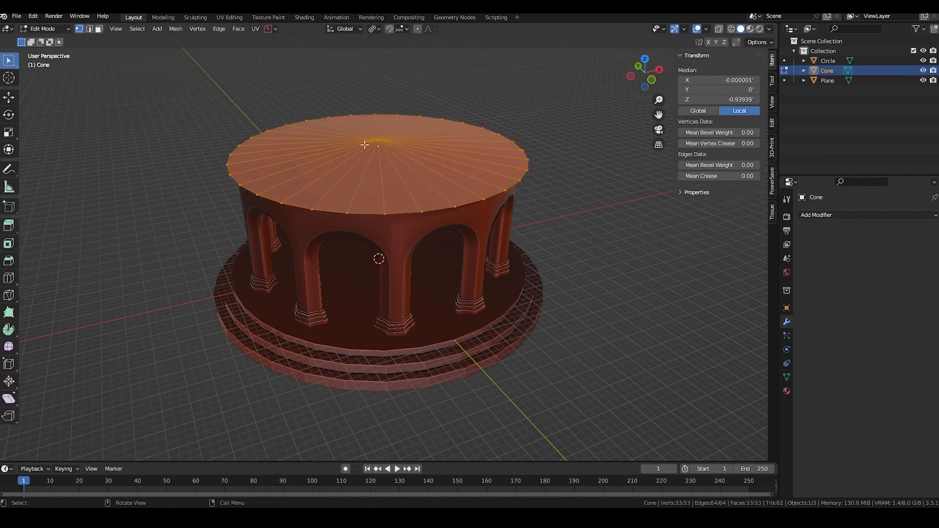
pyautogui.moveTo(383, 149); pyautogui.dragTo(384, 179, button='middle')
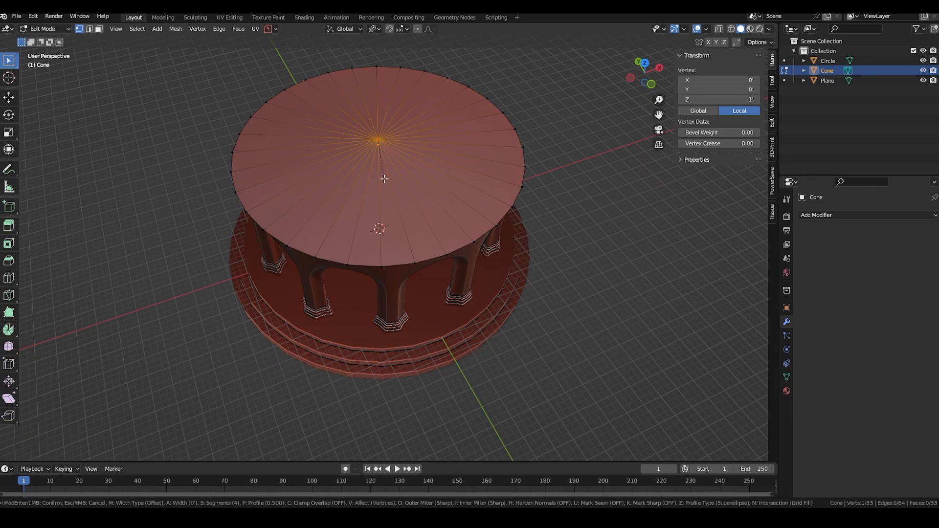
pyautogui.hotkey('ctrl', 'shift', 'b')
pyautogui.scroll(-3, 400, 196)
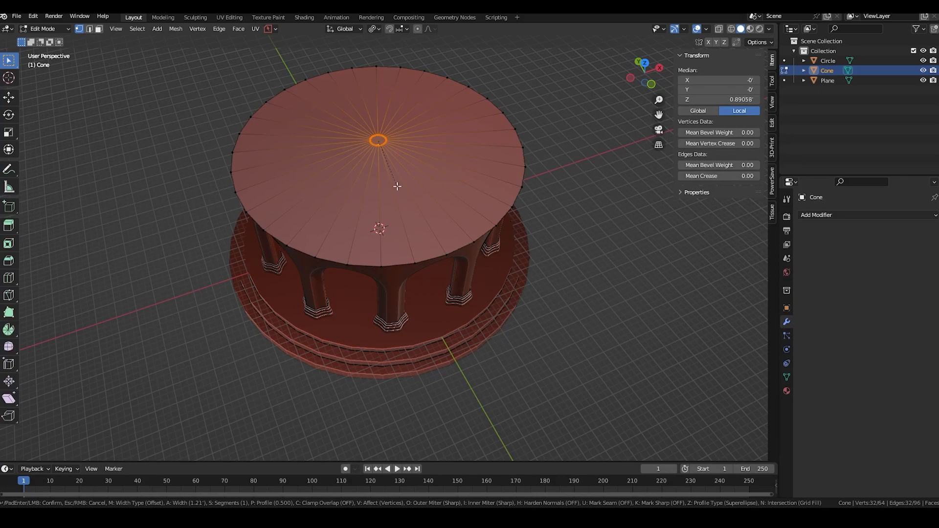
pyautogui.click(397, 186)
# - Select the small circular face at the roof's peak in face mode and extrude it upward along Z
pyautogui.scroll(4, 387, 184)
pyautogui.hotkey('ctrl', 'Tab')
pyautogui.click(415, 173)
pyautogui.click(381, 120)
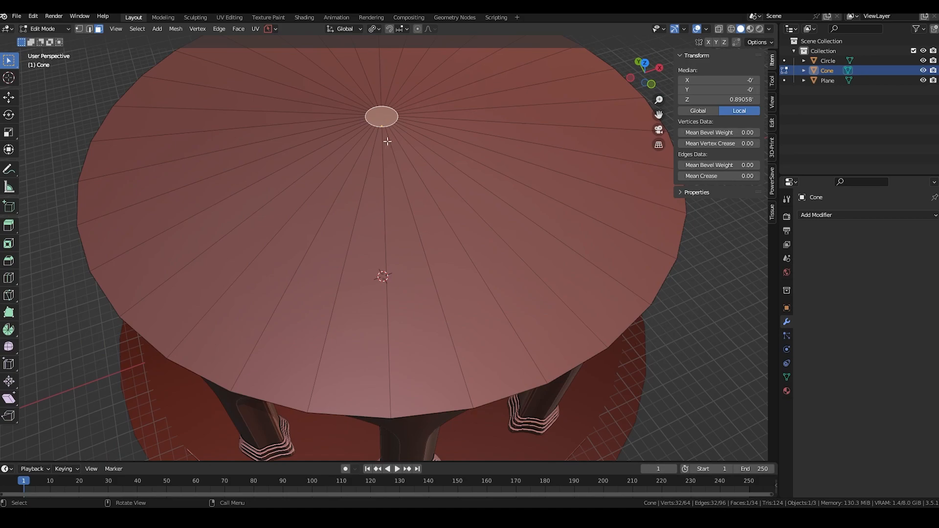
pyautogui.press('e')
pyautogui.press('z')
pyautogui.press('z')
pyautogui.click(385, 135)
# - Extrude and scale the peak's top face in stages to shape a stepped finial that tapers to a thin spire
pyautogui.moveTo(400, 228); pyautogui.dragTo(367, 221, button='middle')
pyautogui.press('e')
pyautogui.press('s')
pyautogui.click(404, 201)
pyautogui.click(404, 201)
pyautogui.press('e')
pyautogui.click(397, 161)
pyautogui.press('s')
pyautogui.scroll(-4, 372, 195)
# - Select the roof's peak and finial vertices in wireframe and raise them along Z, making the roof about 12 ft high overall
pyautogui.hotkey('shift', 'z')
pyautogui.press('1')
pyautogui.moveTo(406, 225); pyautogui.dragTo(369, 187)
pyautogui.press('g')
pyautogui.press('z')
pyautogui.click(379, 159)
pyautogui.press('Tab')
pyautogui.hotkey('shift', 'z')
pyautogui.moveTo(467, 269); pyautogui.dragTo(434, 234, button='middle')
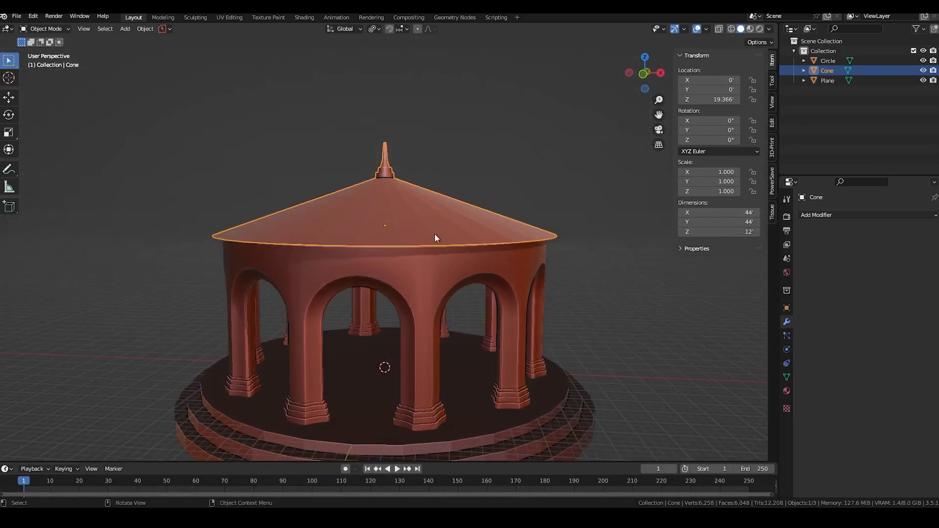
pyautogui.scroll(-2, 440, 269)
pyautogui.moveTo(440, 269); pyautogui.dragTo(445, 160, button='middle')
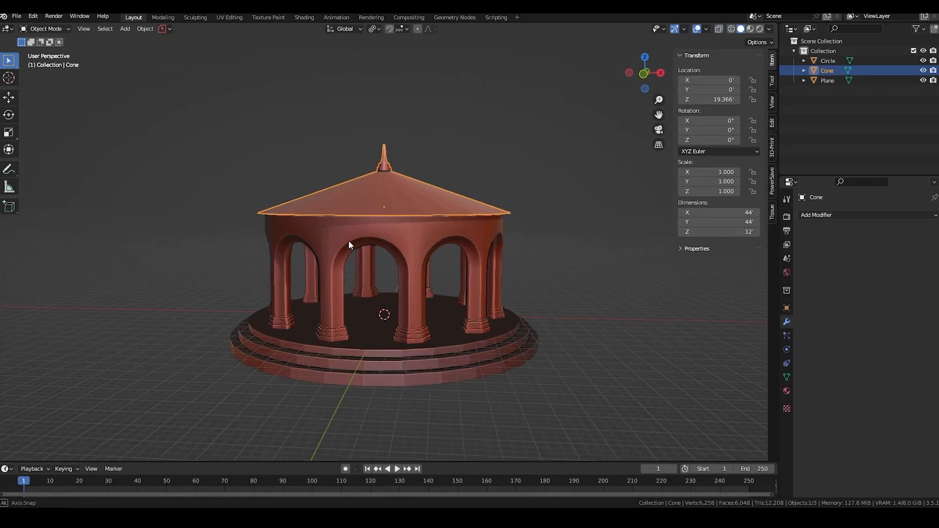